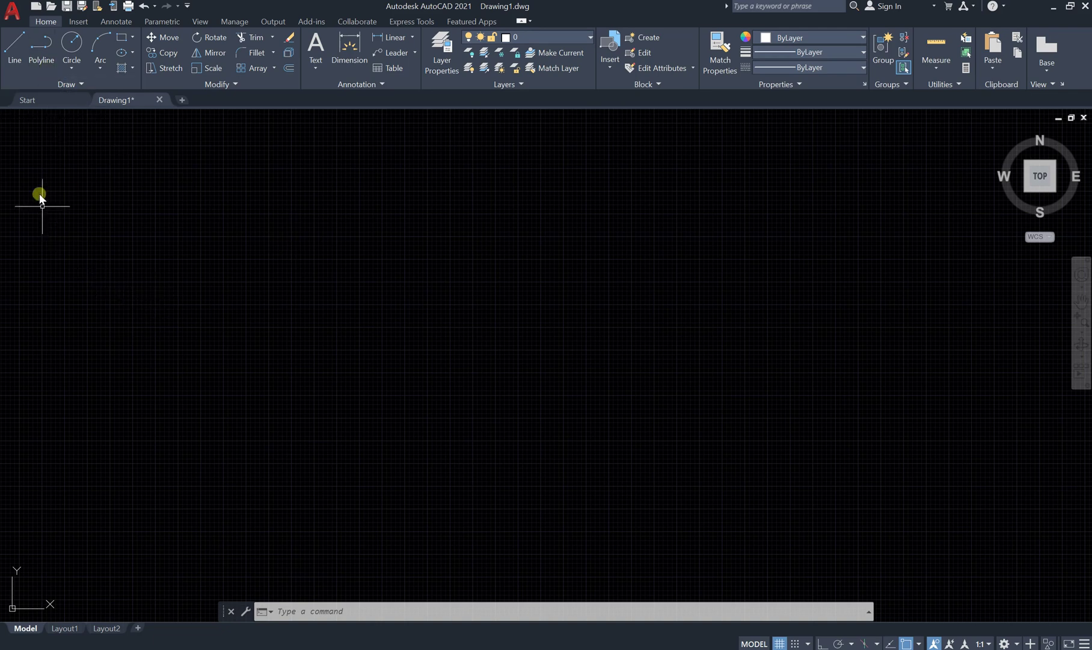
# Draw a zigzag of seven connected segments across the drawing area with the Line command
pyautogui.click(15, 67)
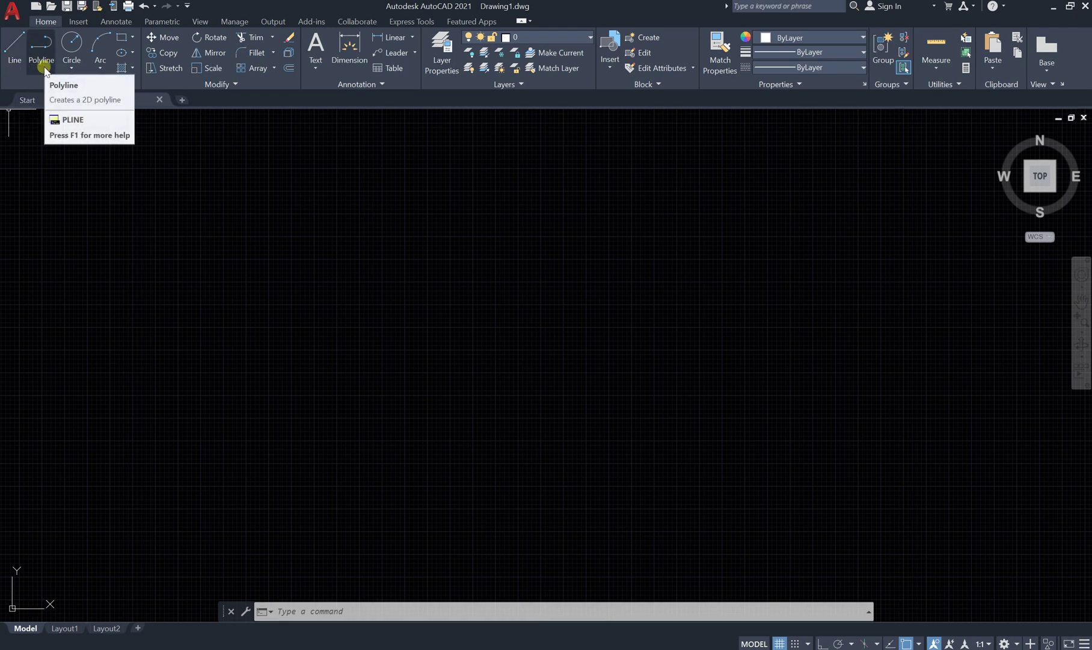
pyautogui.click(12, 55)
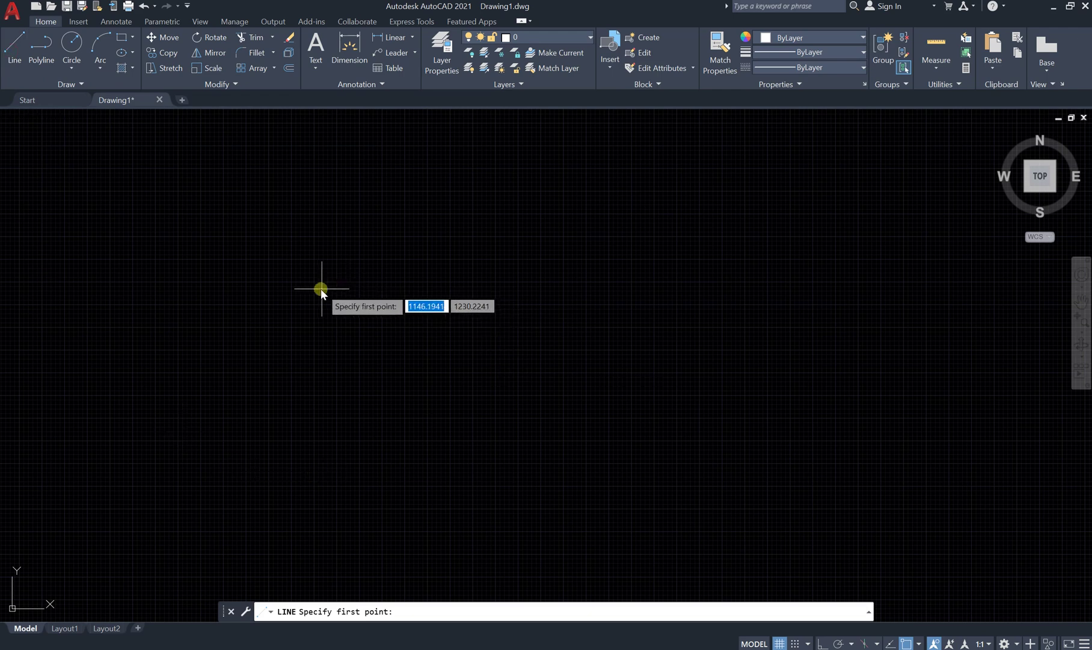
pyautogui.click(116, 418)
pyautogui.click(277, 207)
pyautogui.click(334, 412)
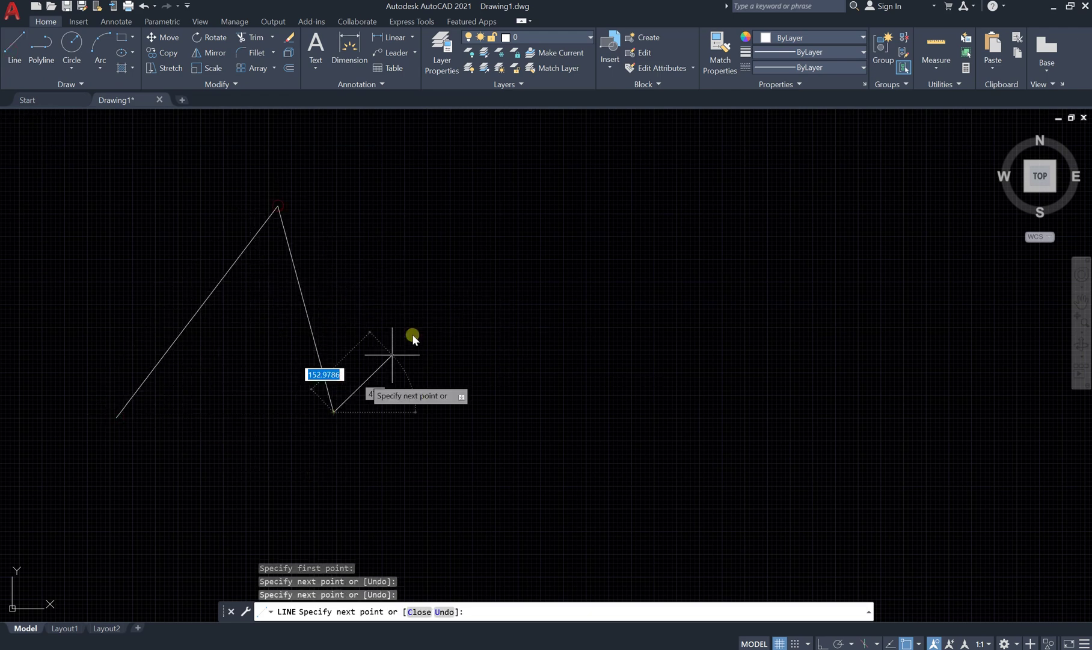
pyautogui.click(456, 237)
pyautogui.click(532, 404)
pyautogui.click(647, 253)
pyautogui.click(812, 390)
pyautogui.click(867, 271)
pyautogui.scroll(-1, 772, 326)
pyautogui.scroll(1, 815, 367)
pyautogui.scroll(-1, 815, 367)
pyautogui.press('Escape')
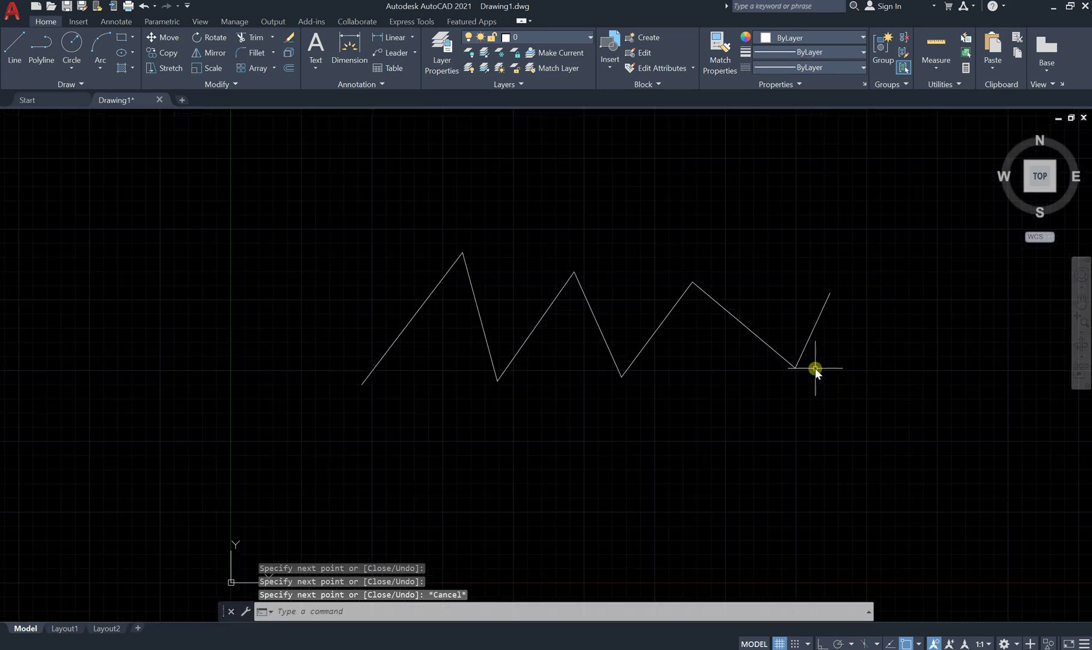
# Draw a six-segment zigzag polyline below the line zigzag
pyautogui.click(41, 47)
pyautogui.click(359, 532)
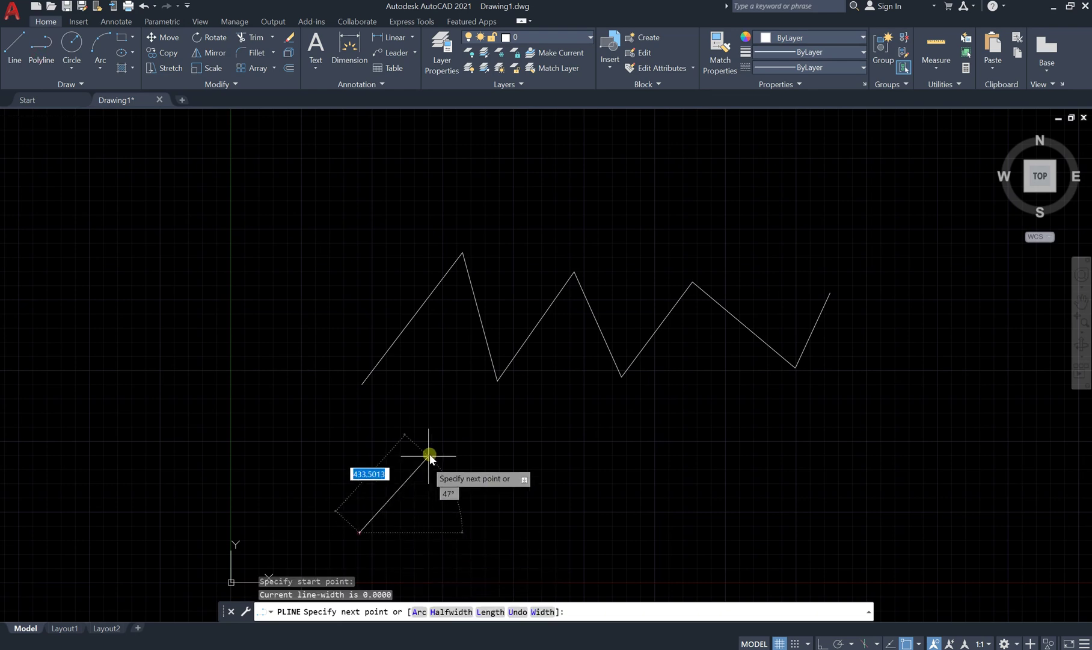
pyautogui.click(443, 439)
pyautogui.click(512, 519)
pyautogui.click(600, 472)
pyautogui.click(678, 530)
pyautogui.click(806, 471)
pyautogui.click(891, 516)
pyautogui.scroll(-2, 878, 469)
pyautogui.scroll(2, 919, 488)
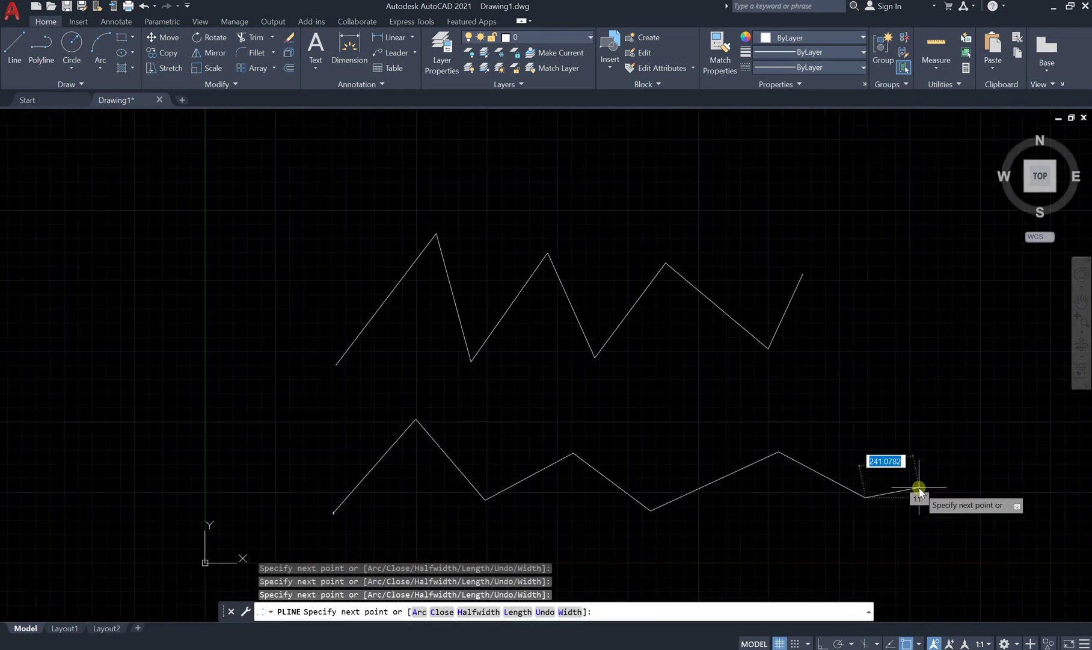
pyautogui.press('Escape')
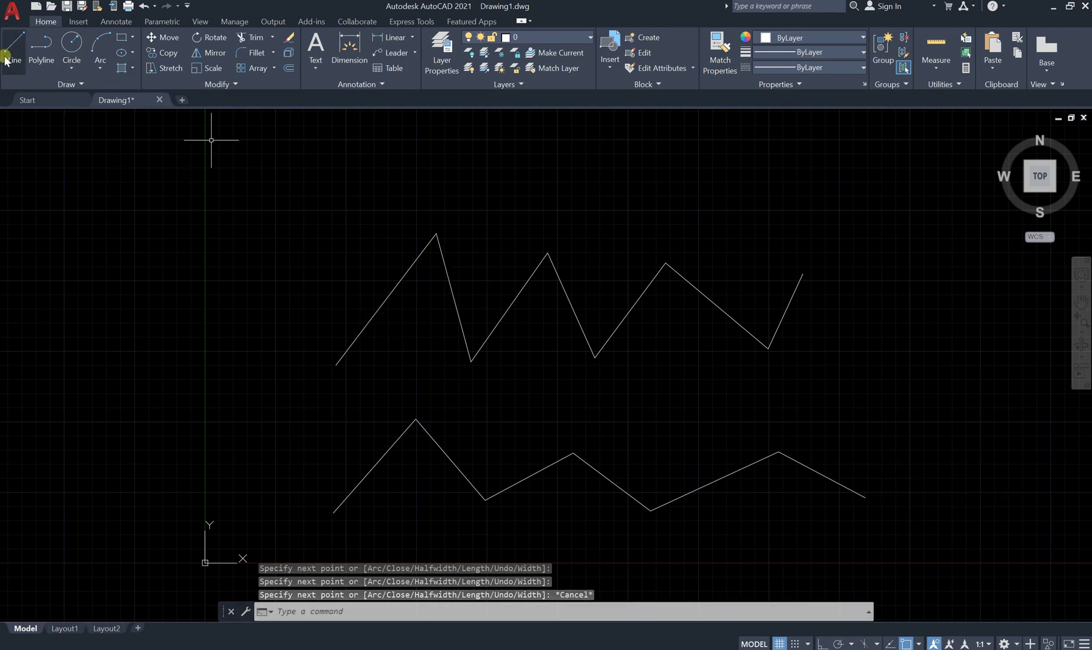
# Select the first segment of the line zigzag and the lower polyline to compare how lines and polylines are selected
pyautogui.click(403, 272)
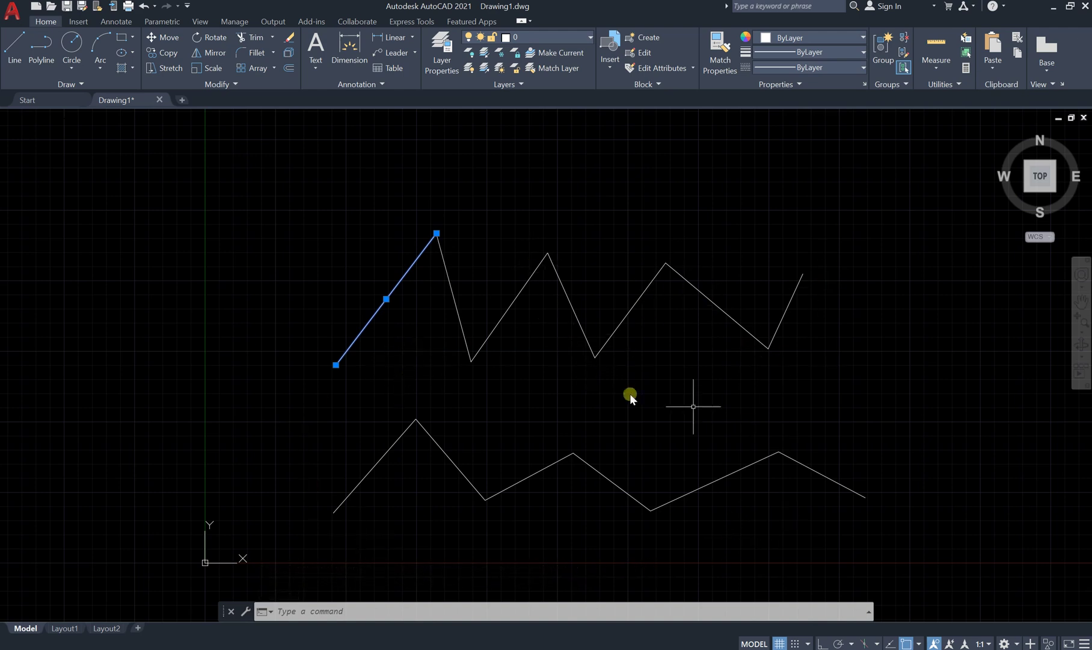
pyautogui.click(380, 459)
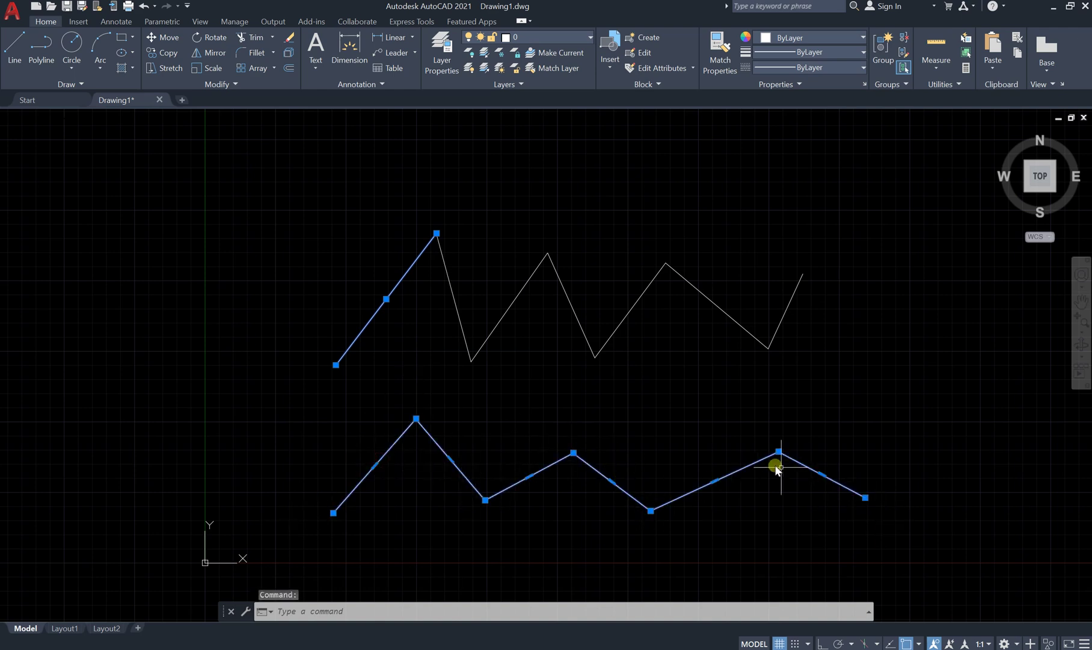
pyautogui.scroll(-5, 292, 456)
pyautogui.scroll(-3, 666, 361)
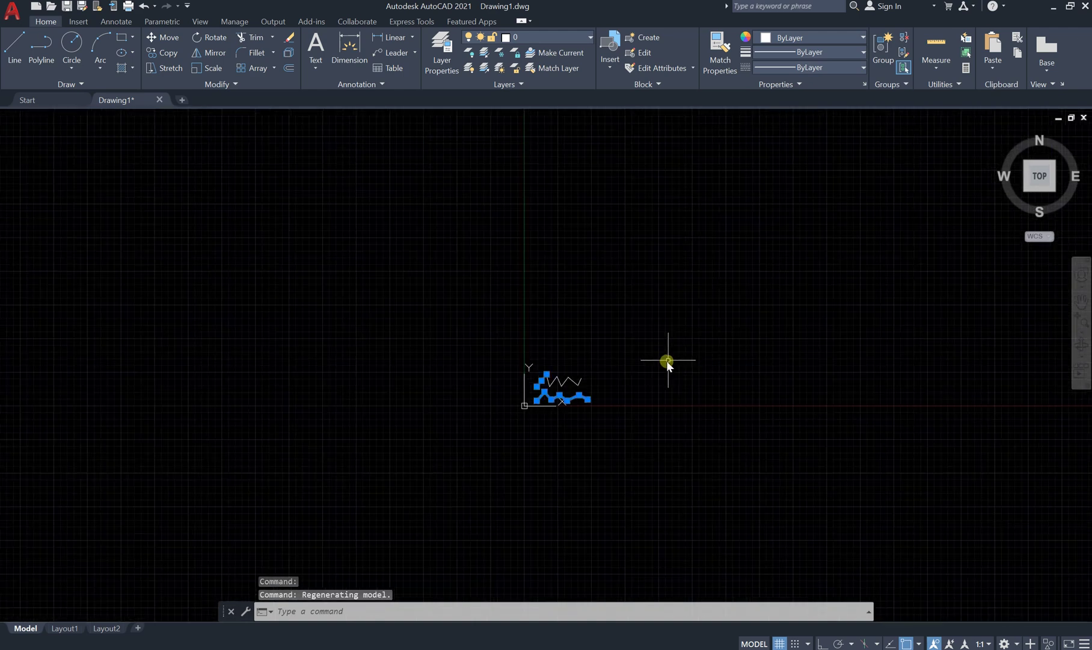
pyautogui.scroll(4, 907, 303)
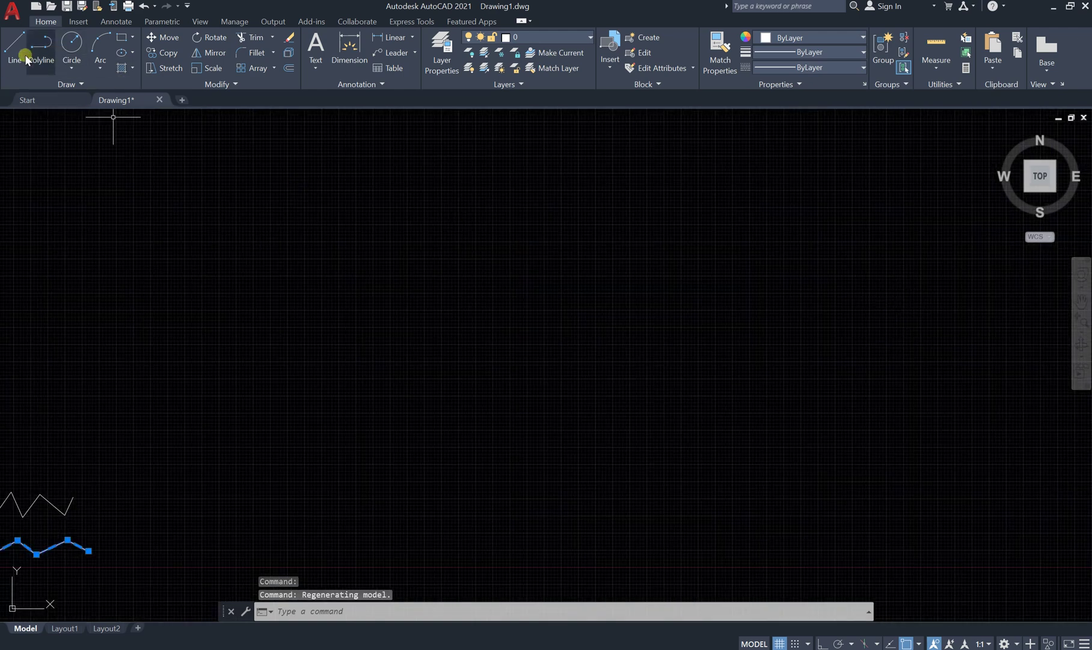
pyautogui.scroll(-6, 239, 166)
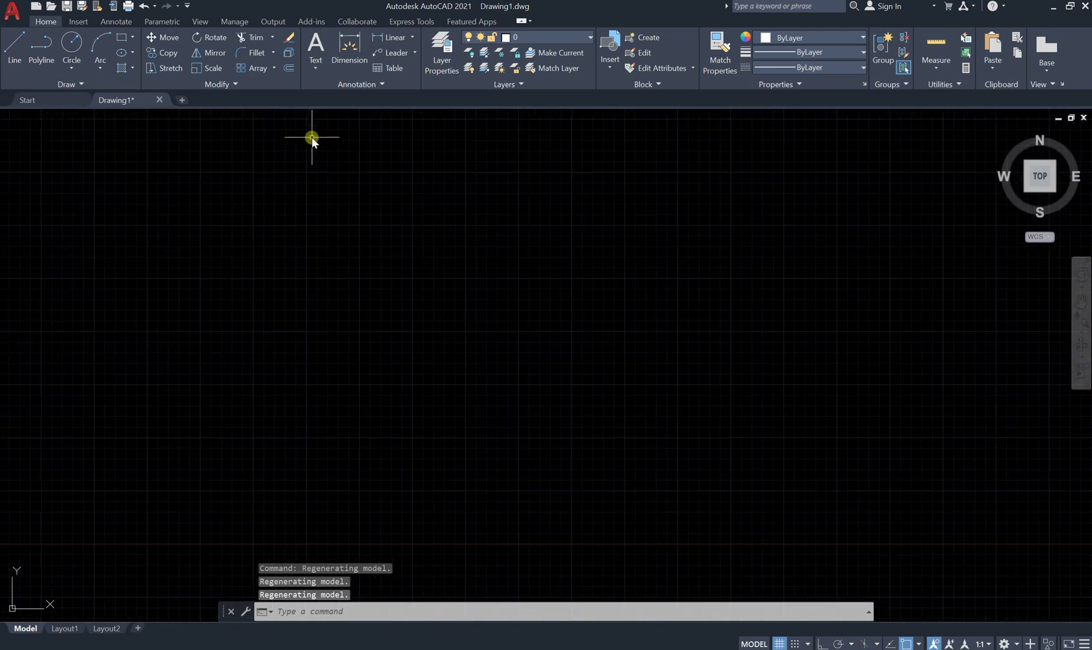
pyautogui.scroll(-3, 351, 128)
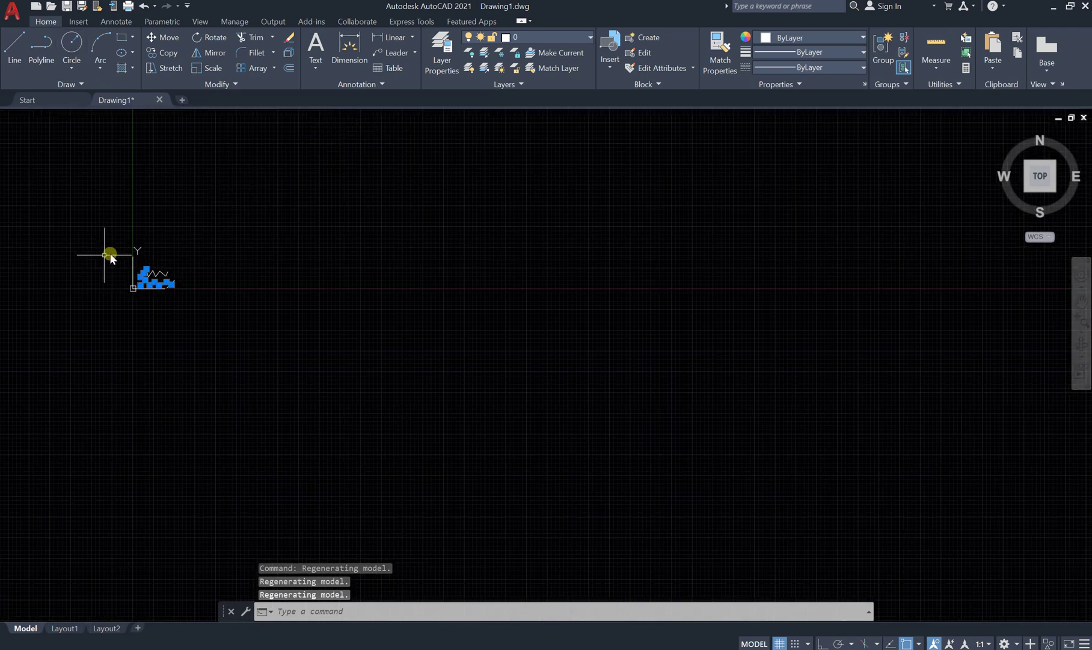
pyautogui.scroll(5, 111, 250)
pyautogui.scroll(3, 98, 248)
pyautogui.scroll(-3, 139, 234)
pyautogui.scroll(1, 143, 228)
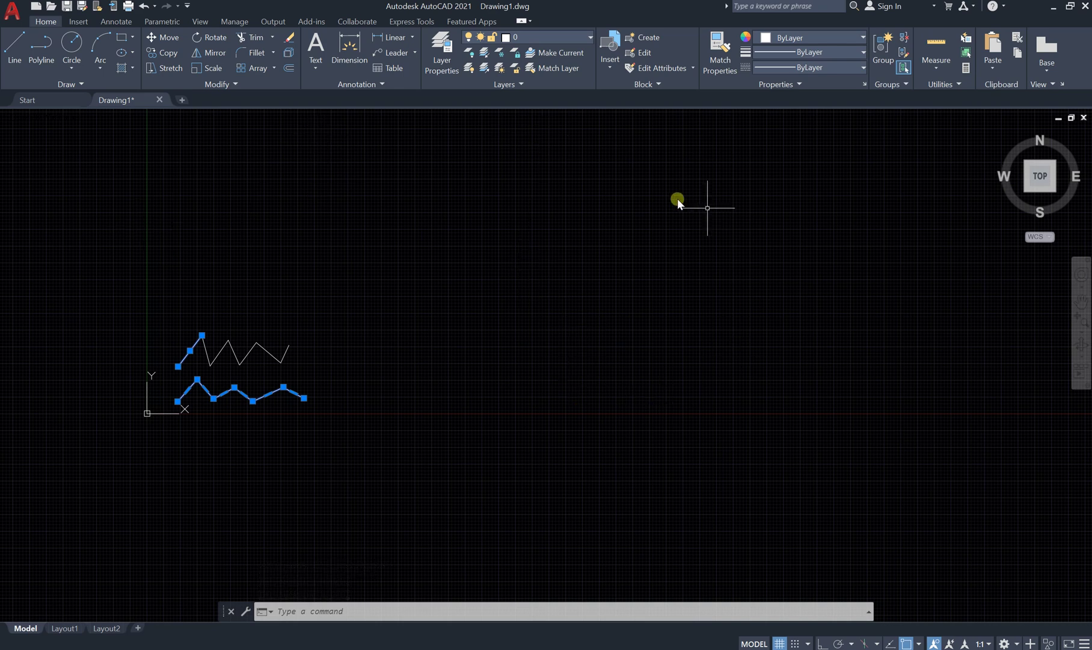
# Draw an irregular eight-sided polyline outline beside the zigzags, ending back at its start point
pyautogui.click(37, 53)
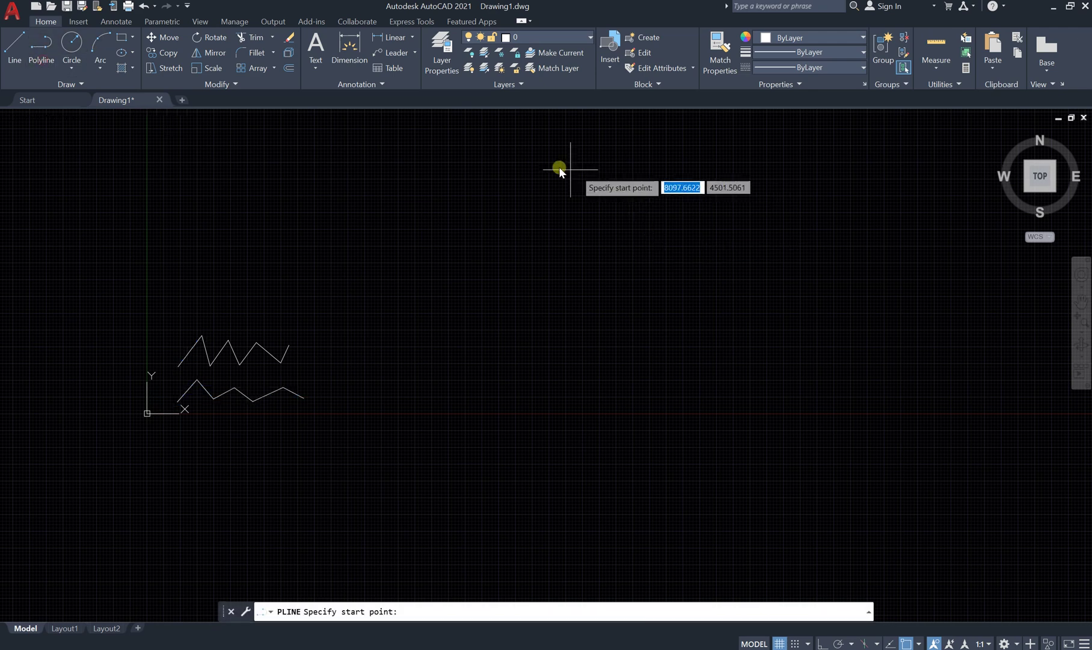
pyautogui.click(537, 163)
pyautogui.click(850, 163)
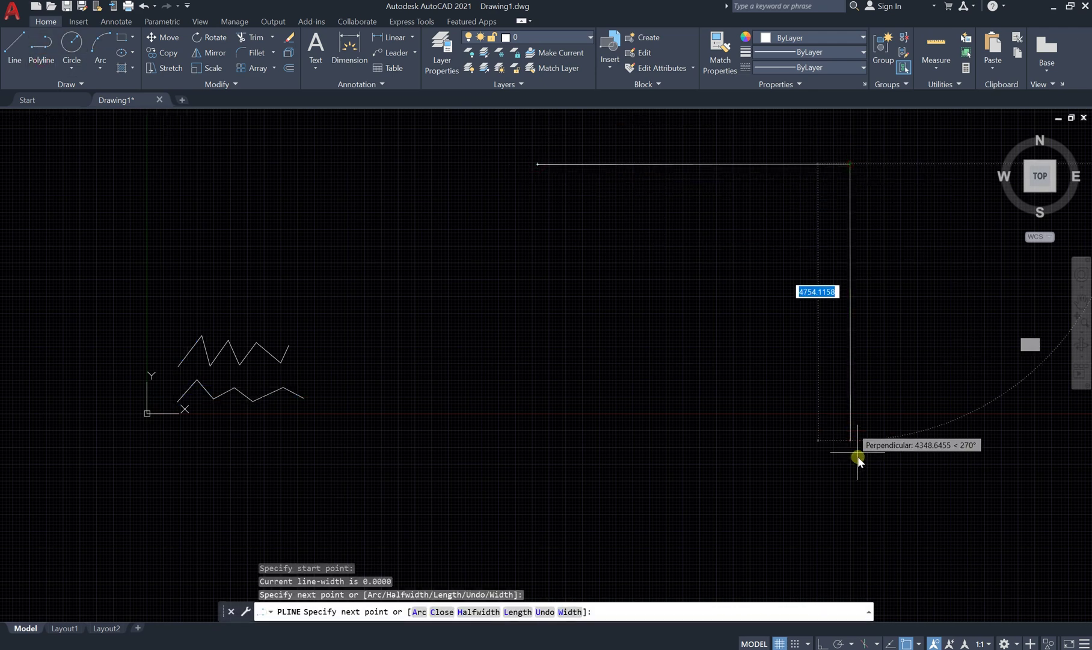
pyautogui.click(947, 317)
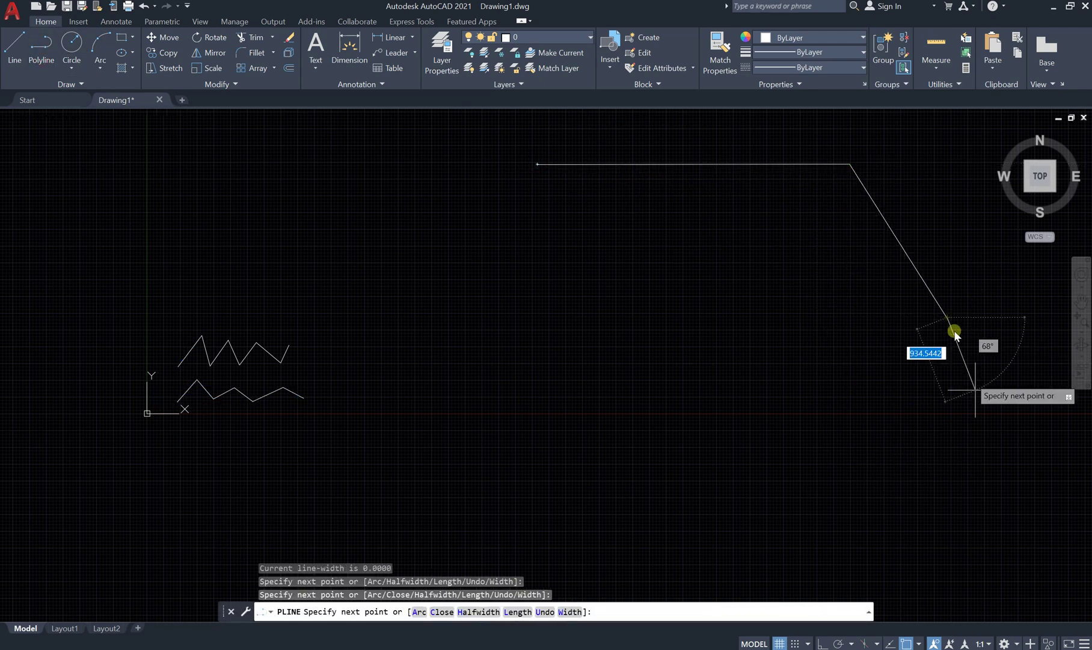
pyautogui.click(946, 553)
pyautogui.click(554, 553)
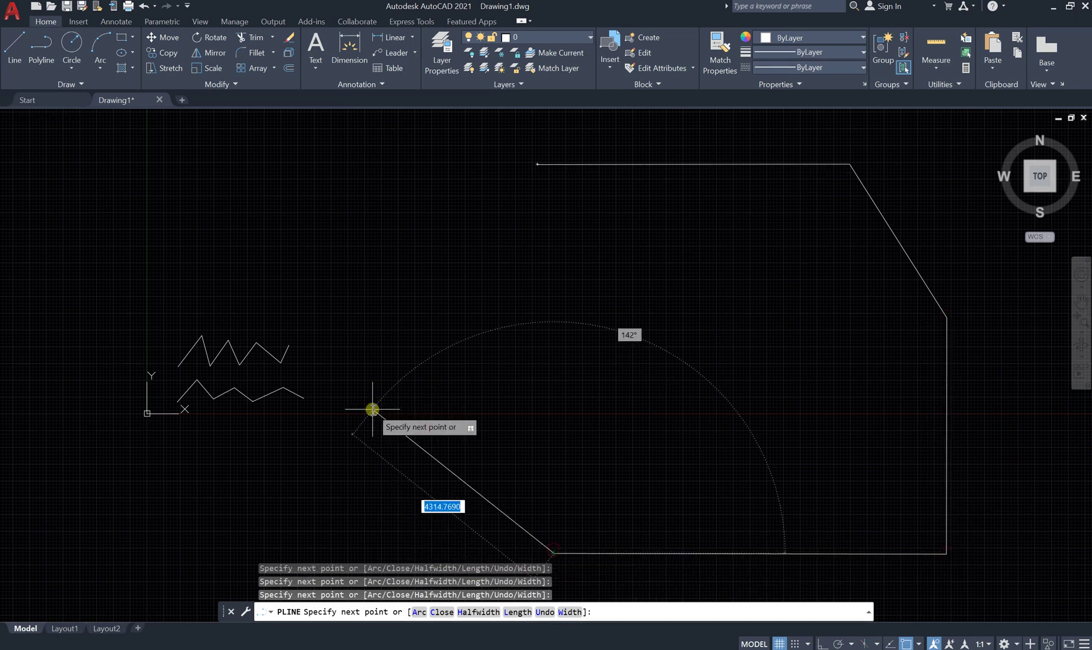
pyautogui.click(373, 409)
pyautogui.click(468, 247)
pyautogui.click(435, 160)
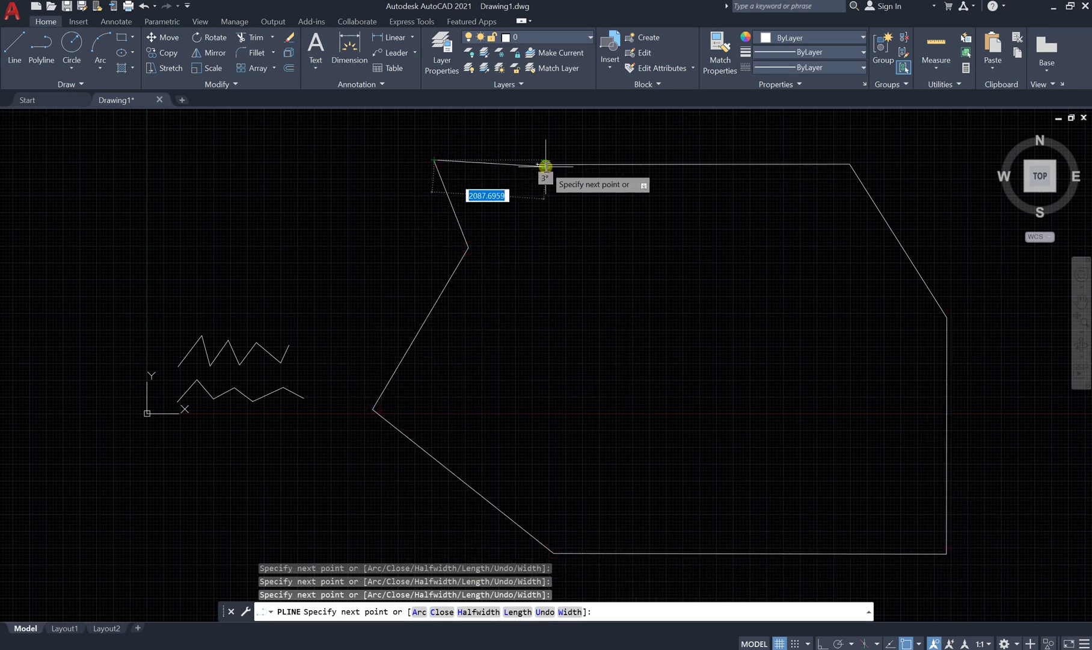
pyautogui.click(537, 164)
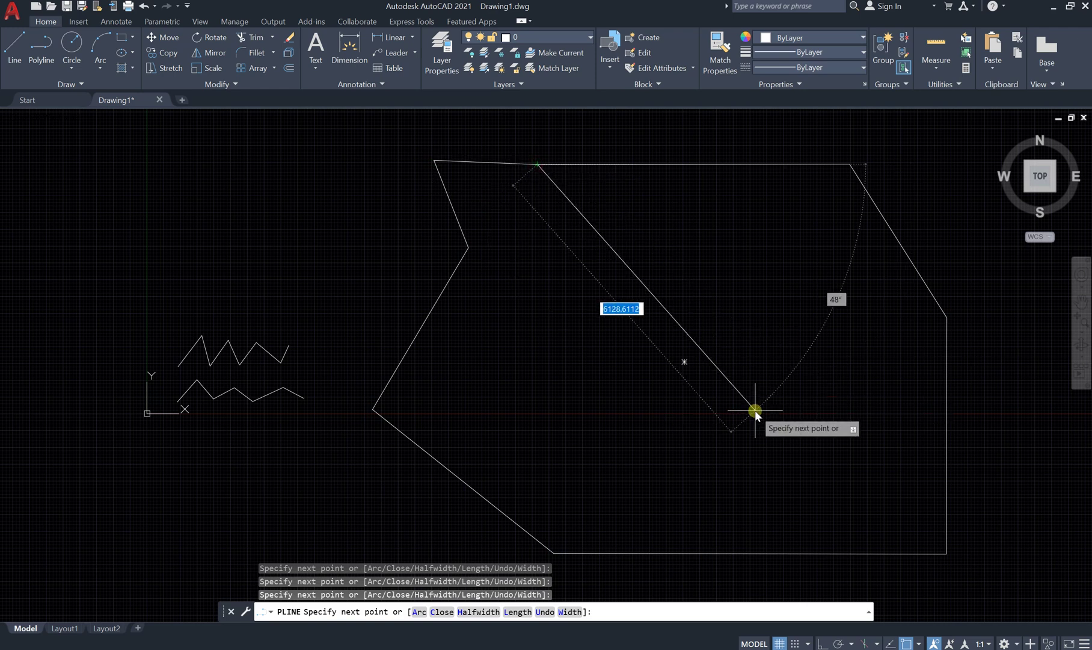
pyautogui.press('Escape')
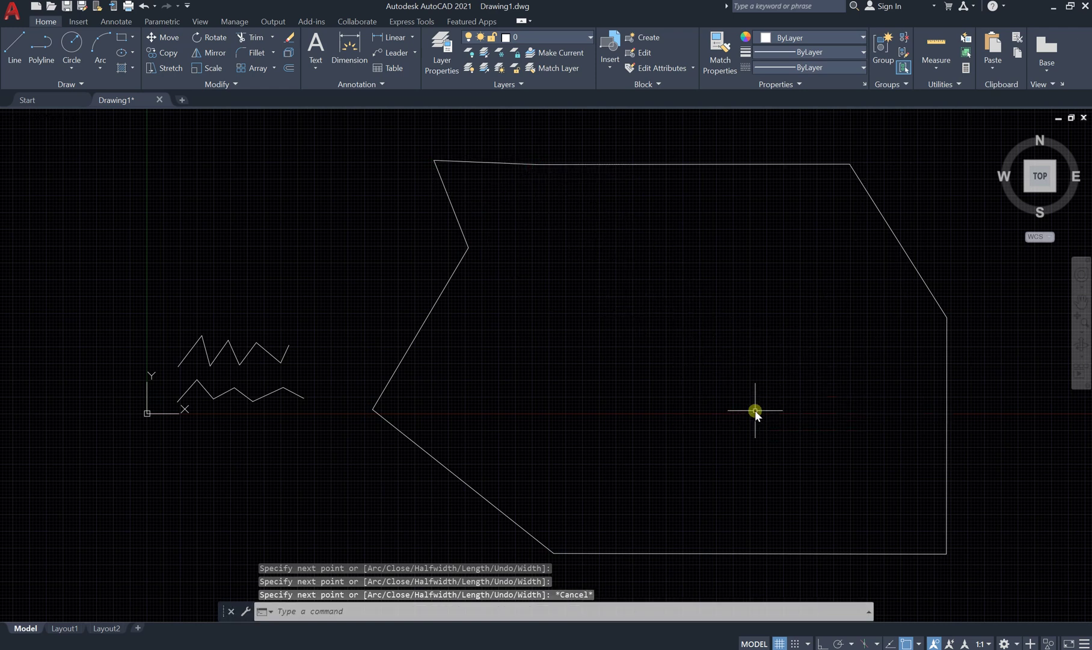
# Examine the area and length in the properties of the eight-sided polyline
pyautogui.click(527, 163)
pyautogui.rightClick(526, 163)
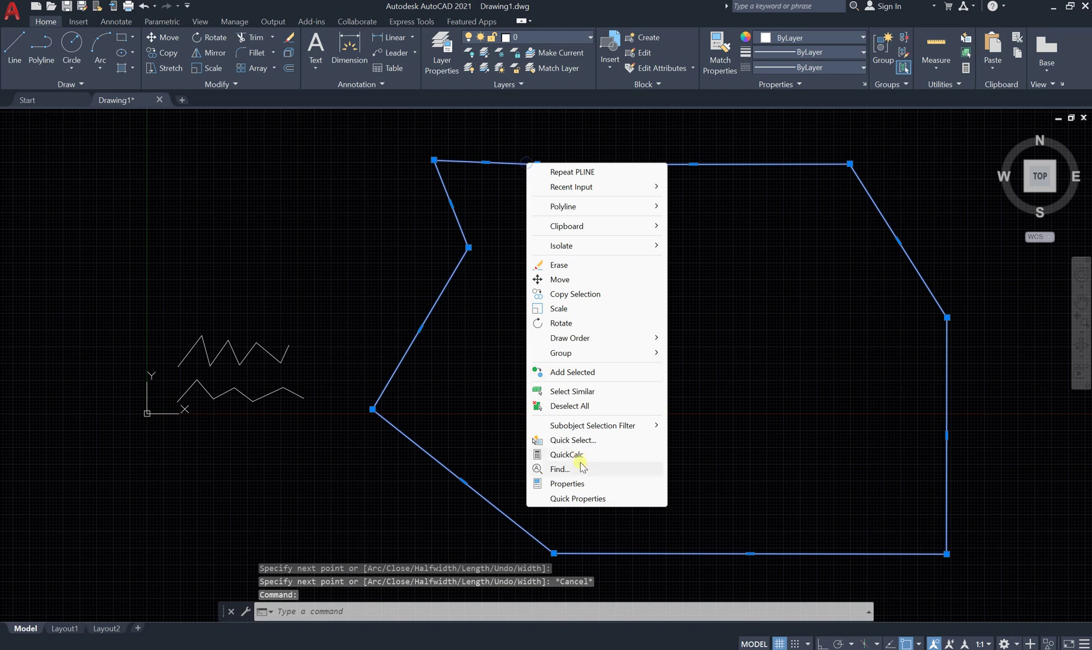
pyautogui.click(573, 482)
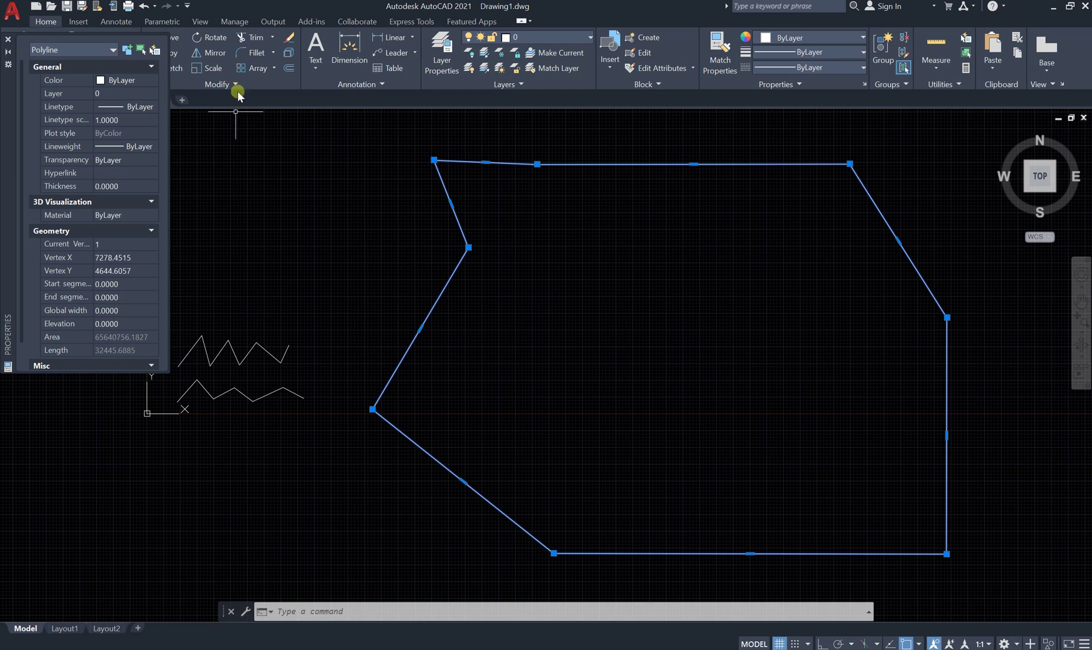
pyautogui.click(8, 40)
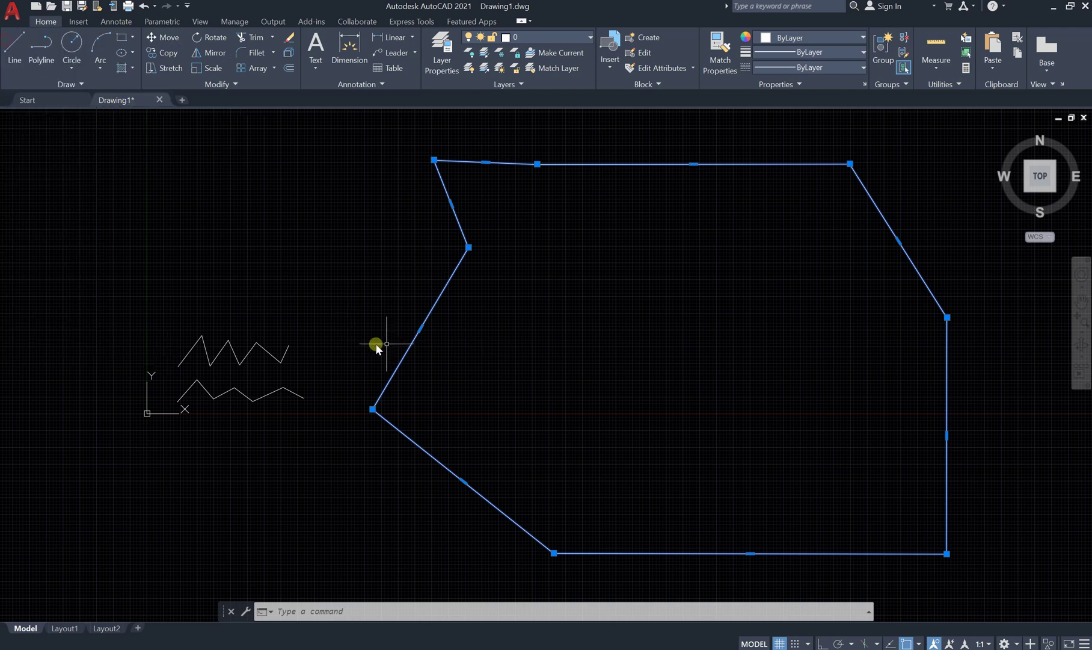
pyautogui.scroll(-2, 364, 345)
pyautogui.scroll(2, 307, 333)
pyautogui.scroll(-2, 319, 331)
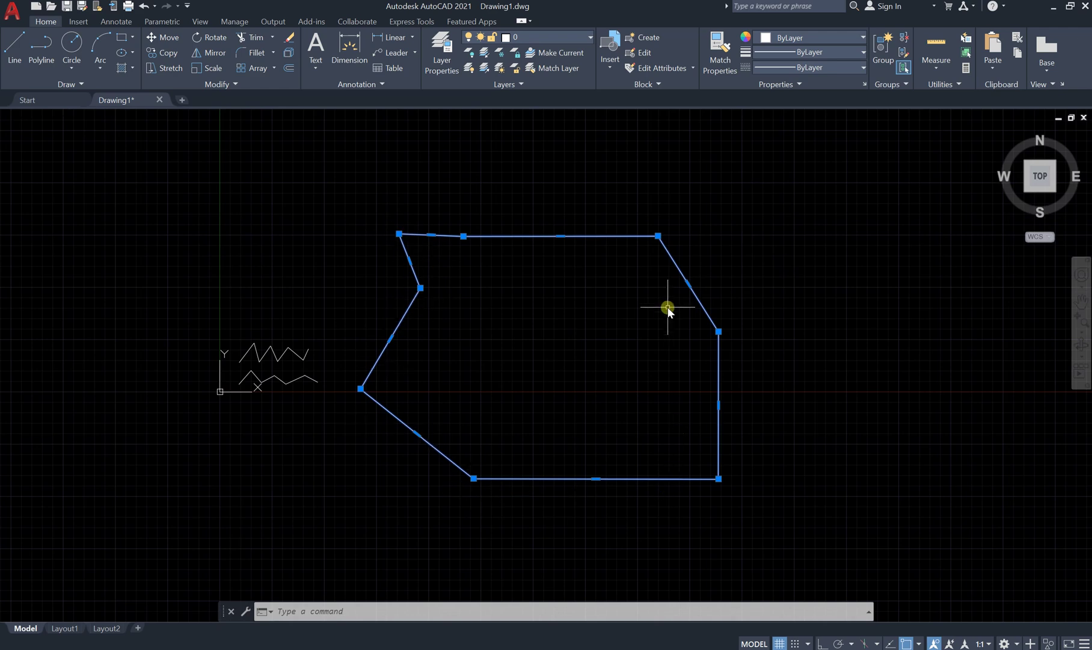
# Select the outline and both zigzags together and erase them all
pyautogui.click(729, 247)
pyautogui.click(914, 201)
pyautogui.click(837, 177)
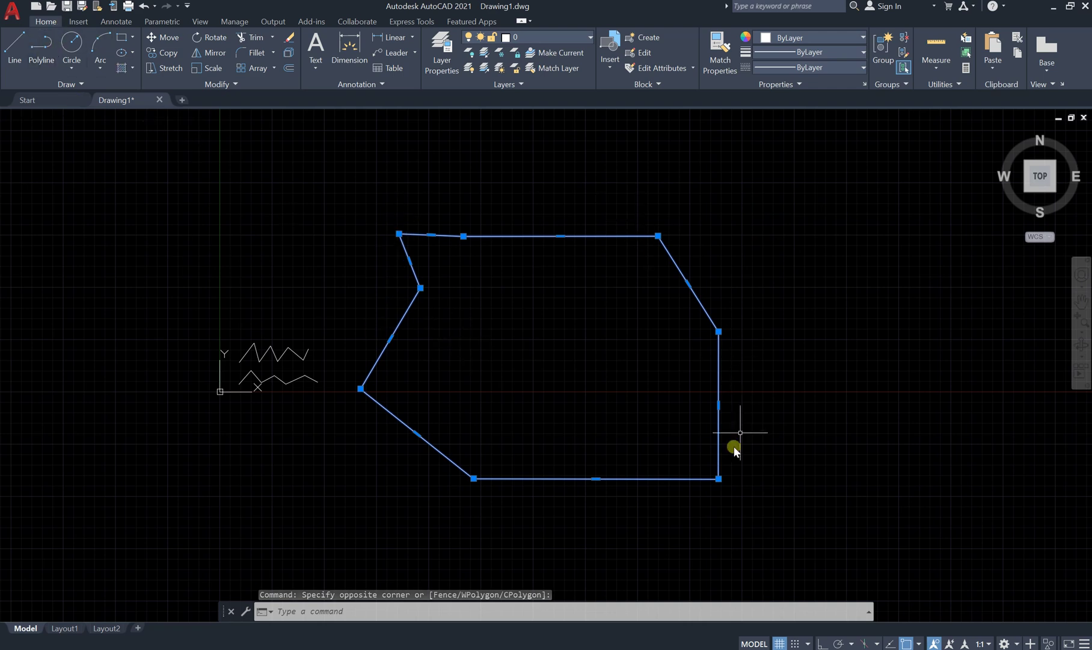
pyautogui.click(860, 188)
pyautogui.click(176, 525)
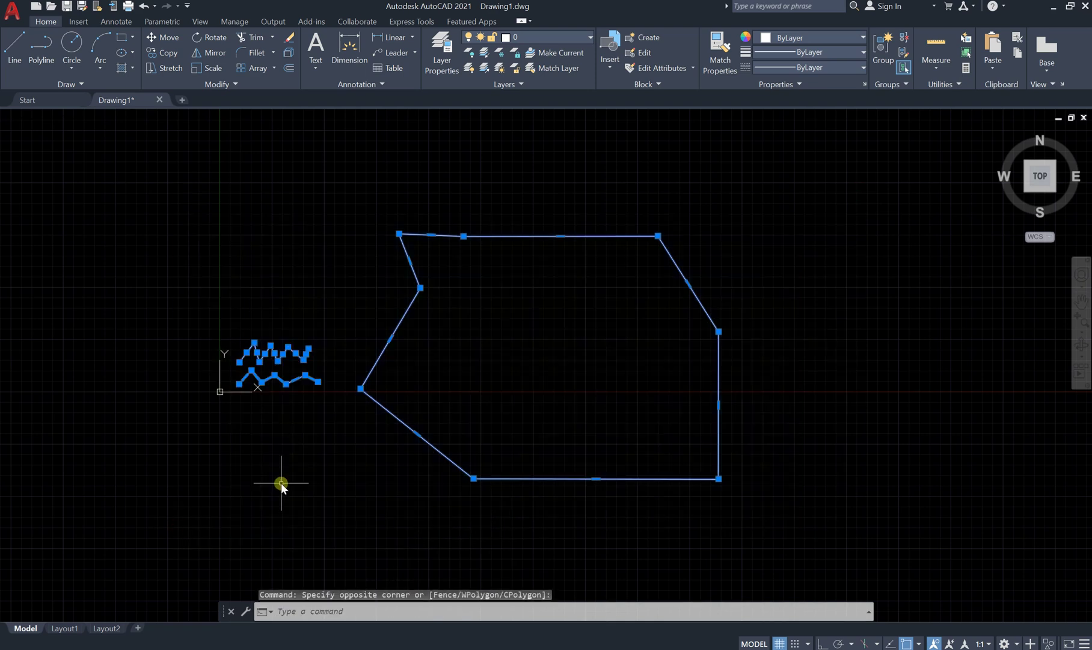
pyautogui.press('Delete')
pyautogui.scroll(-2, 281, 483)
pyautogui.scroll(6, 292, 379)
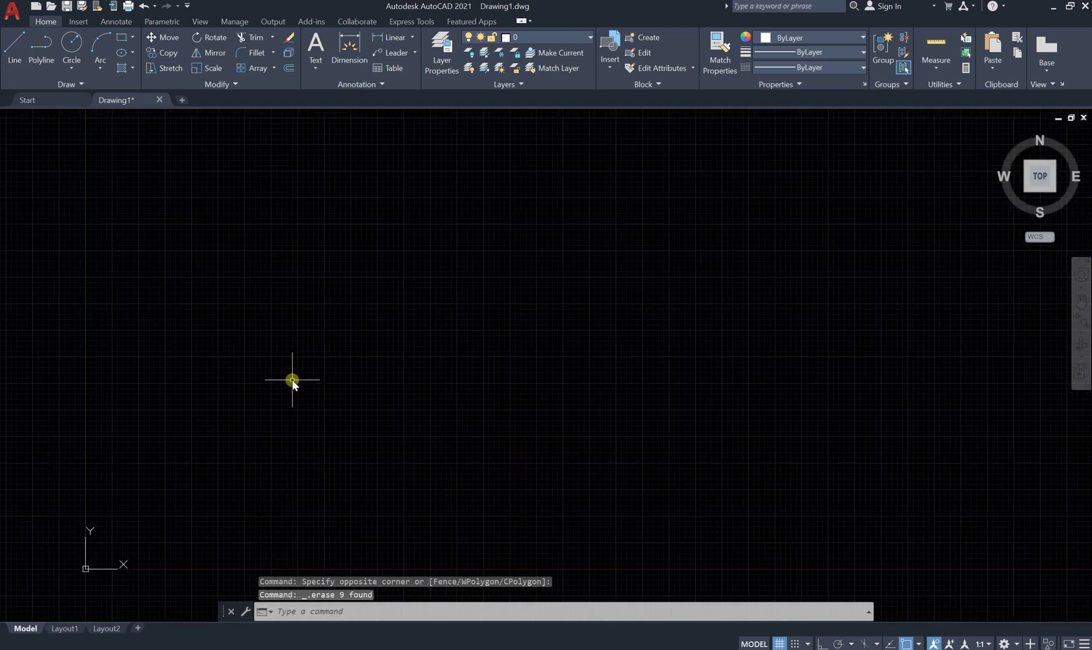
pyautogui.scroll(-4, 302, 342)
pyautogui.scroll(4, 308, 393)
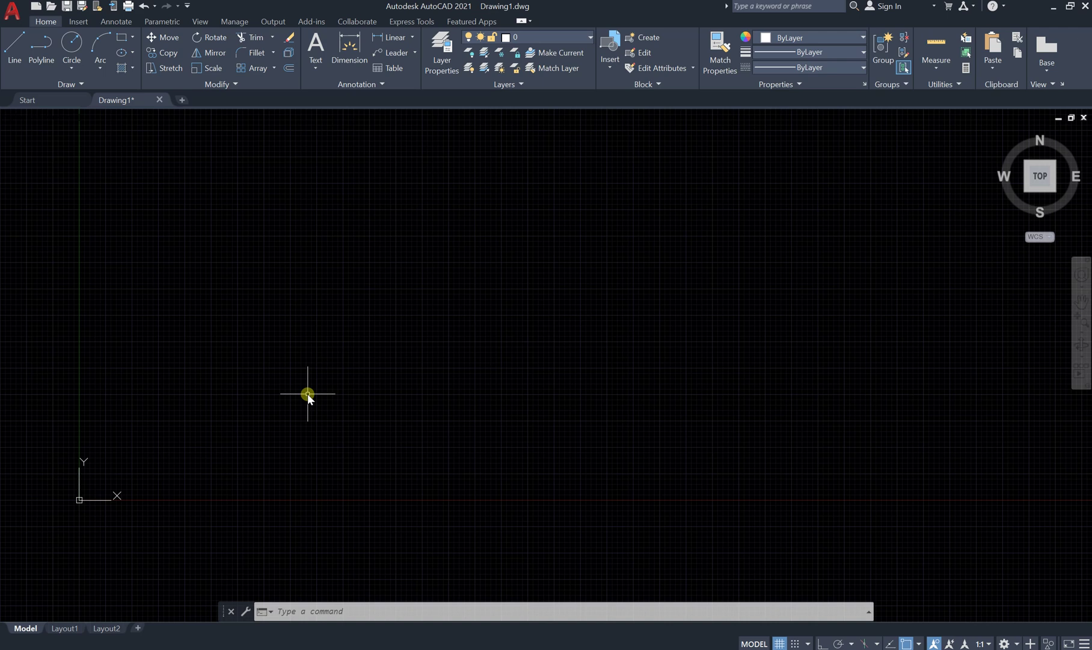
pyautogui.scroll(-2, 275, 342)
pyautogui.scroll(2, 275, 200)
pyautogui.scroll(-2, 238, 273)
pyautogui.scroll(2, 319, 259)
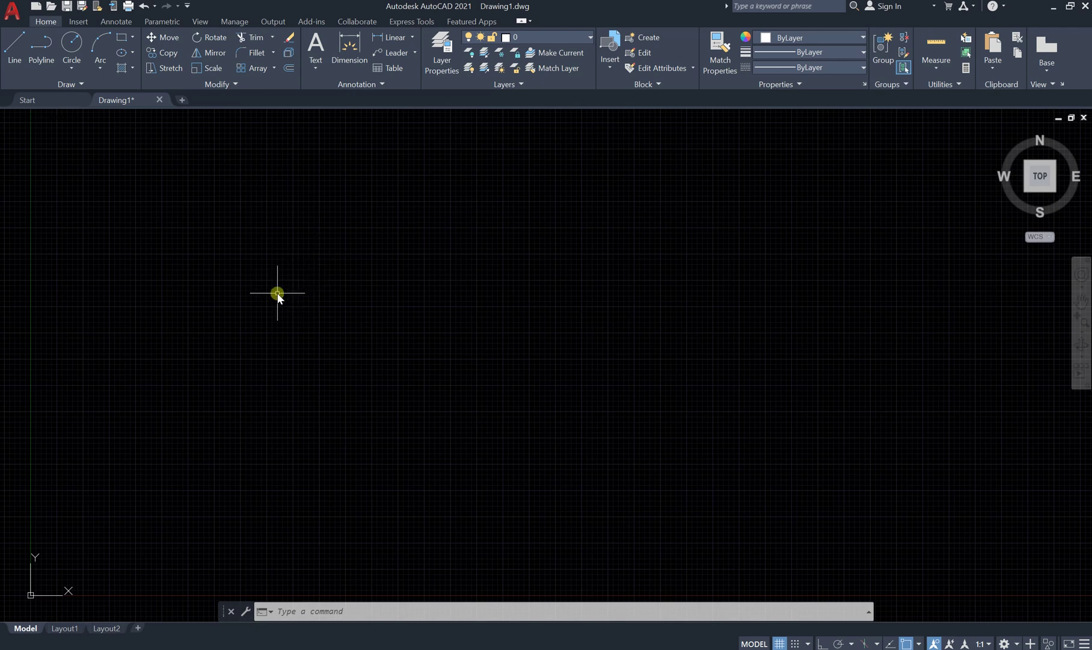
pyautogui.scroll(-2, 277, 293)
pyautogui.scroll(2, 267, 251)
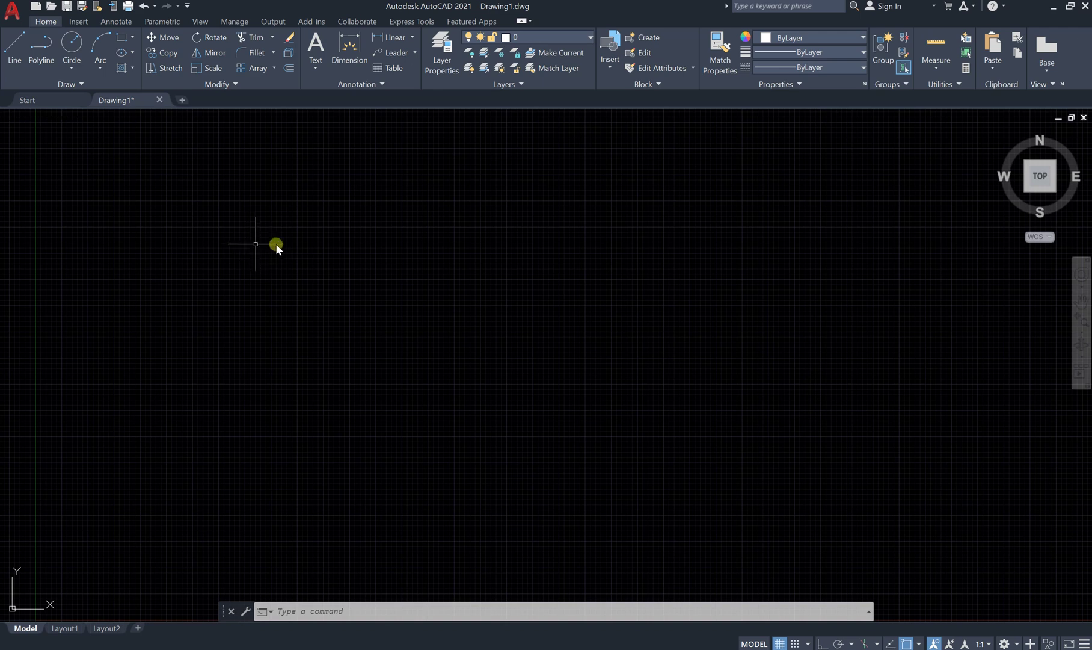
pyautogui.scroll(-2, 304, 240)
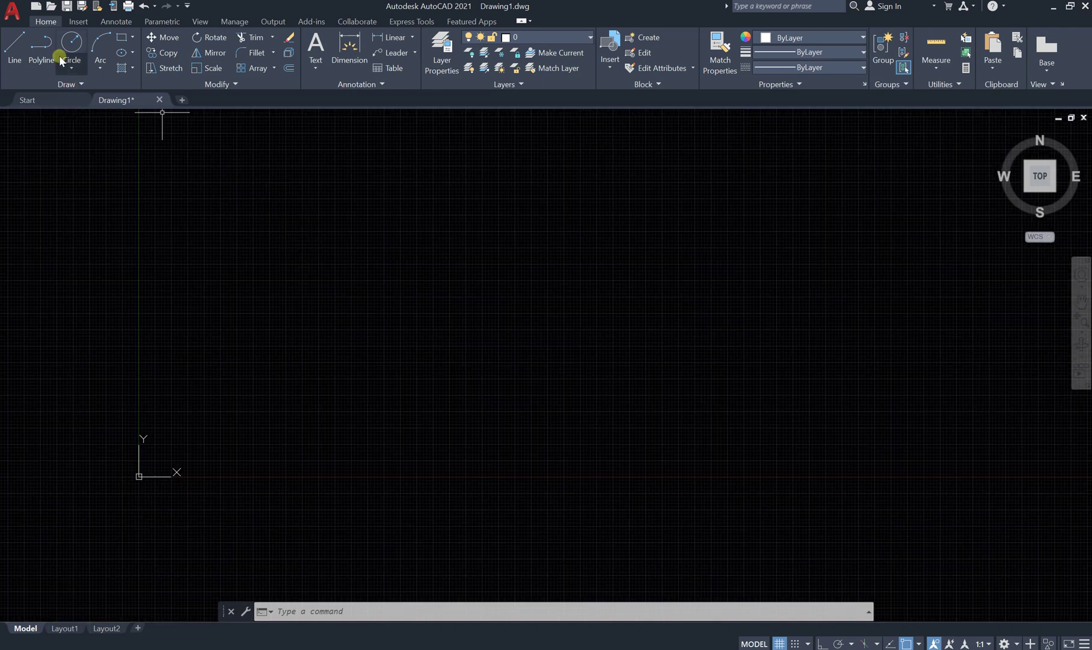
# Start a polyline with three straight segments, the first about 4240 units long, and undo the third segment
pyautogui.click(30, 56)
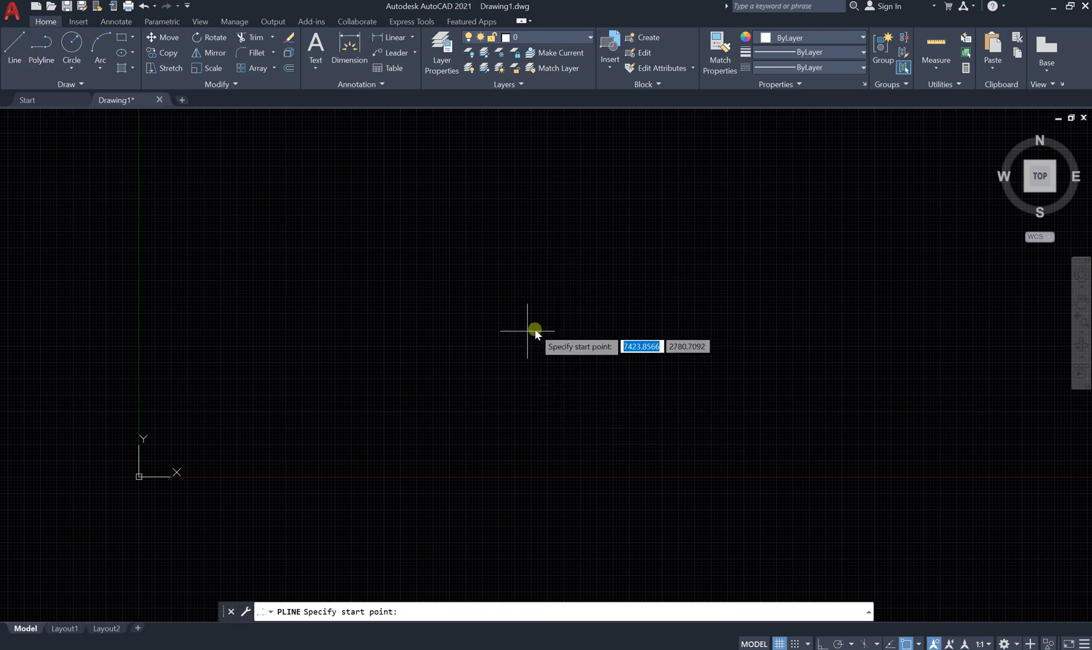
pyautogui.click(365, 287)
pyautogui.scroll(2, 445, 296)
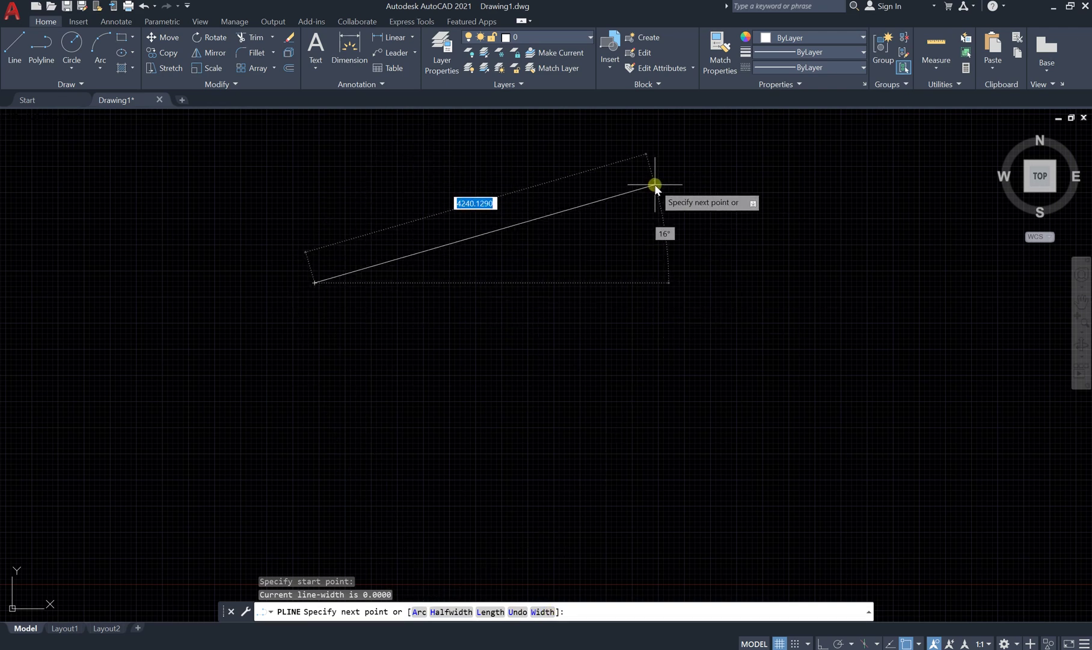
pyautogui.click(654, 185)
pyautogui.click(830, 315)
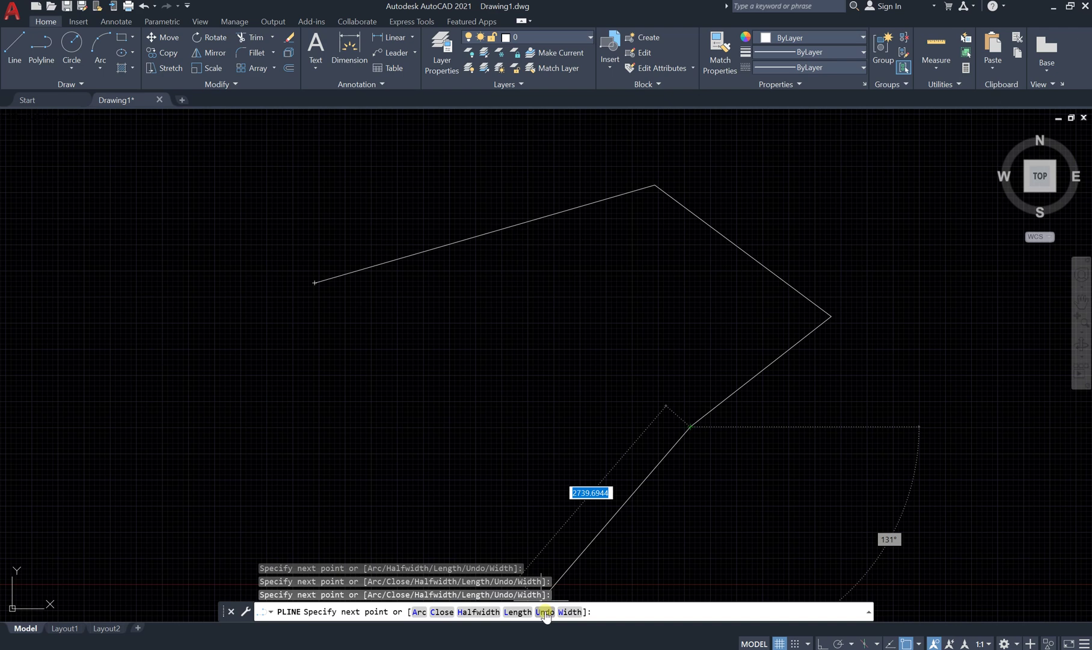
pyautogui.click(546, 611)
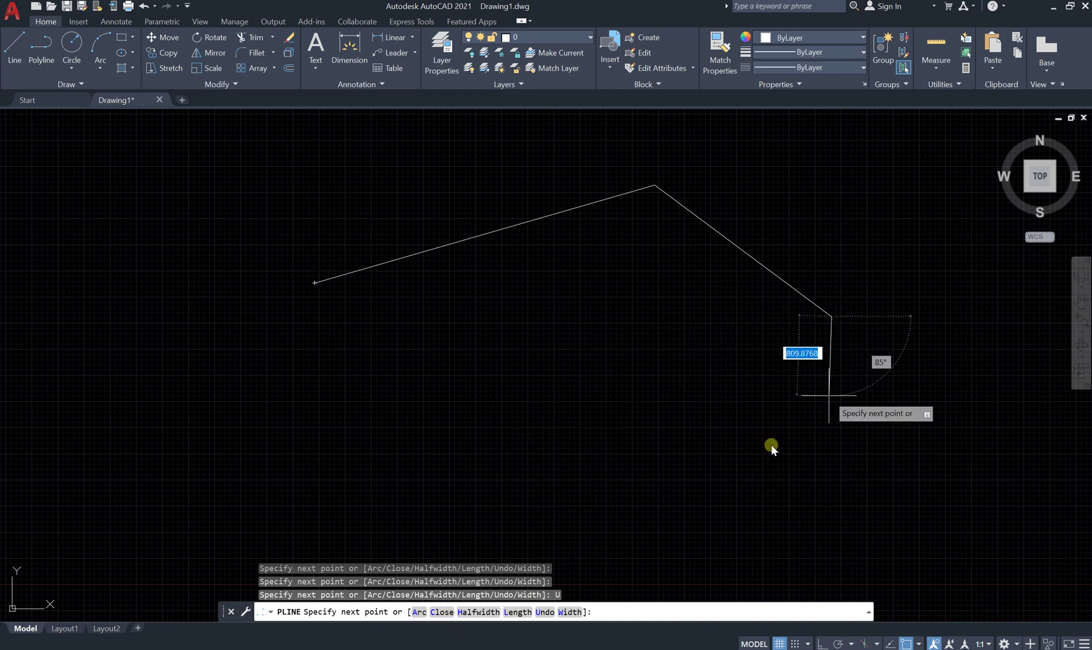
# Continue the polyline with the Arc option, adding three connected arcs that curve beneath the straight segments
pyautogui.click(413, 611)
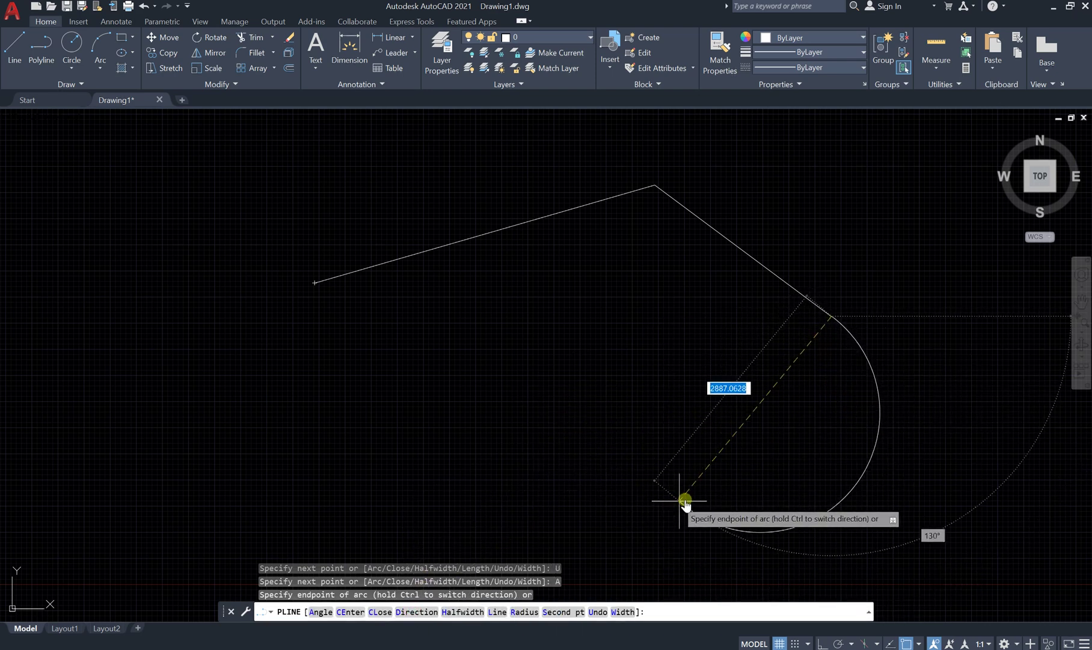
pyautogui.click(722, 446)
pyautogui.scroll(-4, 610, 421)
pyautogui.scroll(4, 609, 421)
pyautogui.click(388, 458)
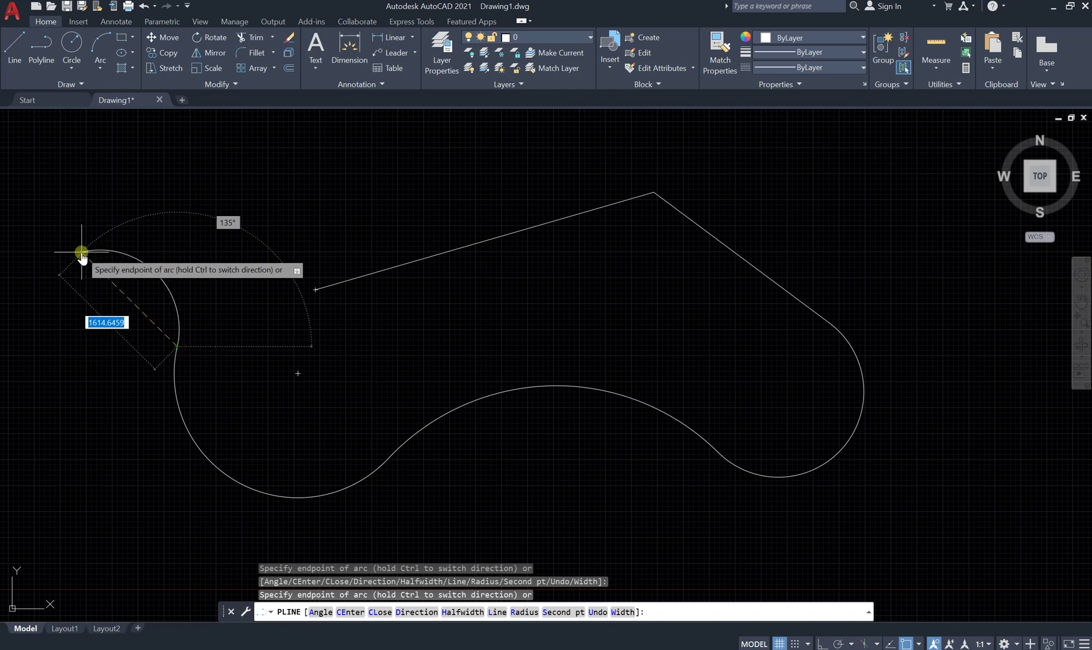
# Switch the polyline back to straight lines, add six segments looping around the existing shape, and end it open
pyautogui.click(497, 611)
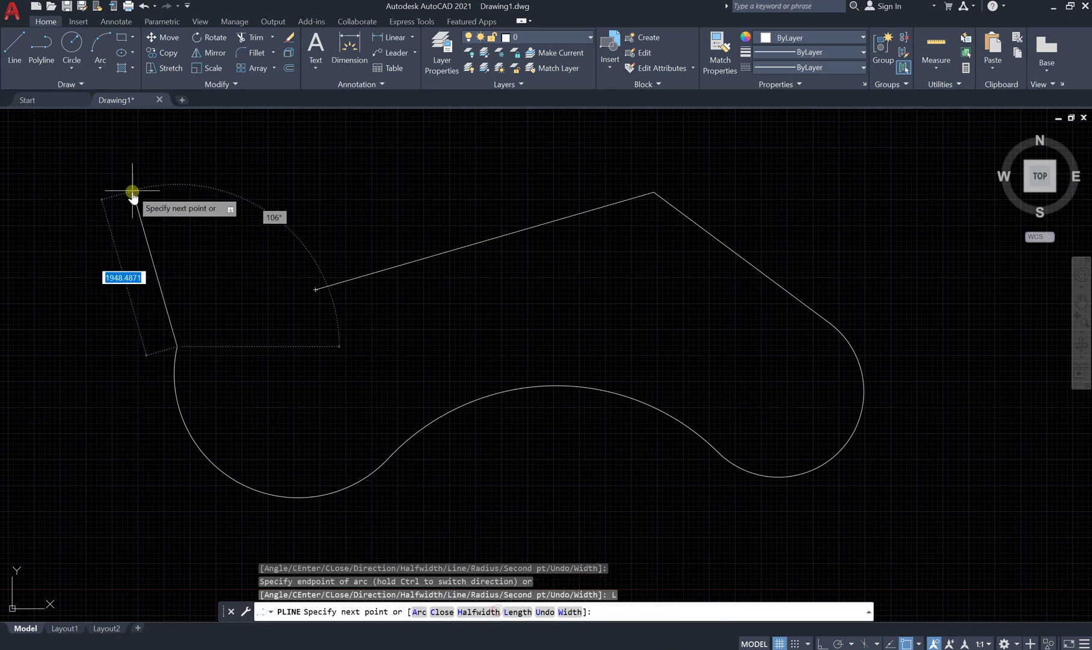
pyautogui.click(186, 192)
pyautogui.click(479, 172)
pyautogui.click(745, 162)
pyautogui.click(887, 280)
pyautogui.click(925, 417)
pyautogui.click(858, 518)
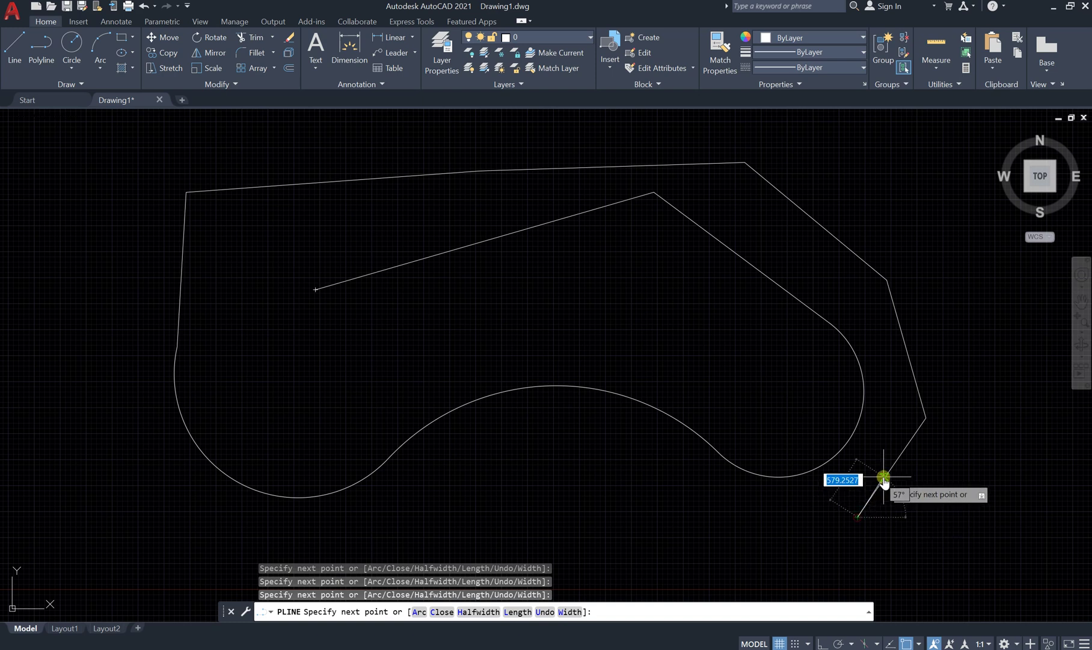
pyautogui.press('Escape')
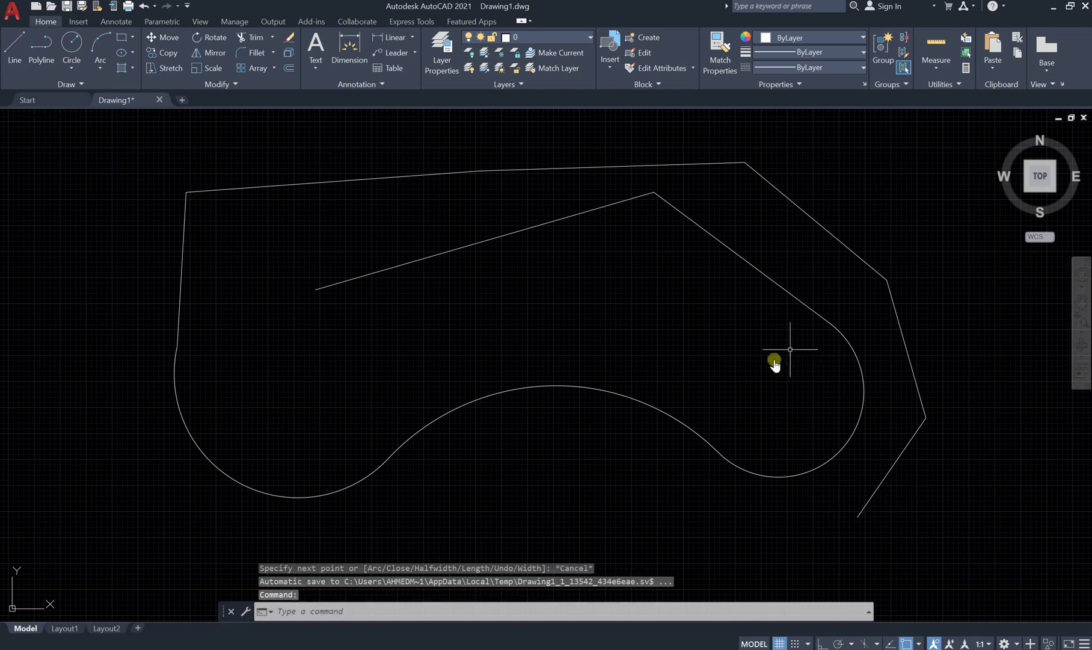
# Select the whole mixed line-and-arc polyline and erase it
pyautogui.scroll(-2, 771, 366)
pyautogui.moveTo(908, 232)
pyautogui.mouseDown()
pyautogui.moveTo(640, 378)
pyautogui.moveTo(339, 487)
pyautogui.moveTo(381, 462)
pyautogui.mouseUp()
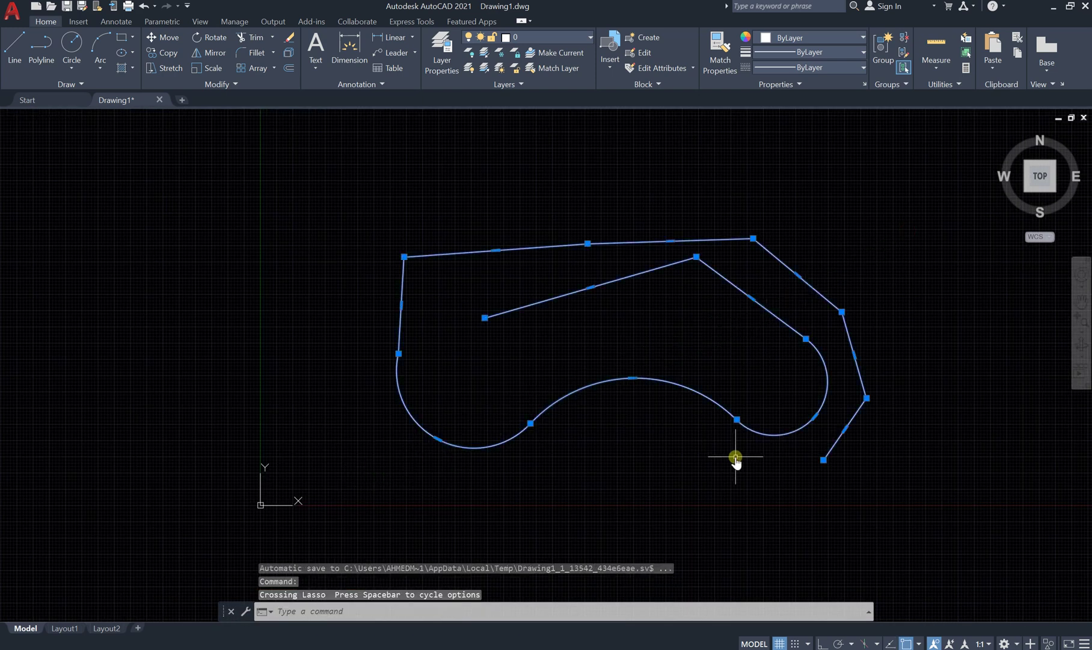
pyautogui.press('Delete')
pyautogui.scroll(2, 724, 446)
pyautogui.scroll(-2, 639, 335)
pyautogui.scroll(2, 653, 308)
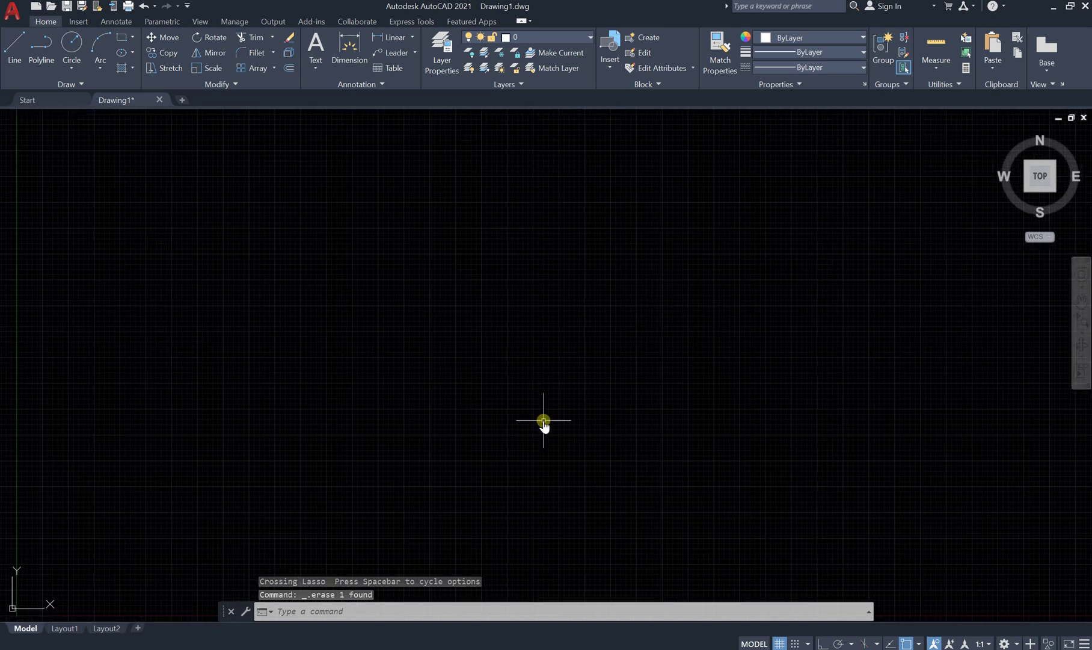
# Begin a new polyline with one straight segment rising gently to the right
pyautogui.write('pol')
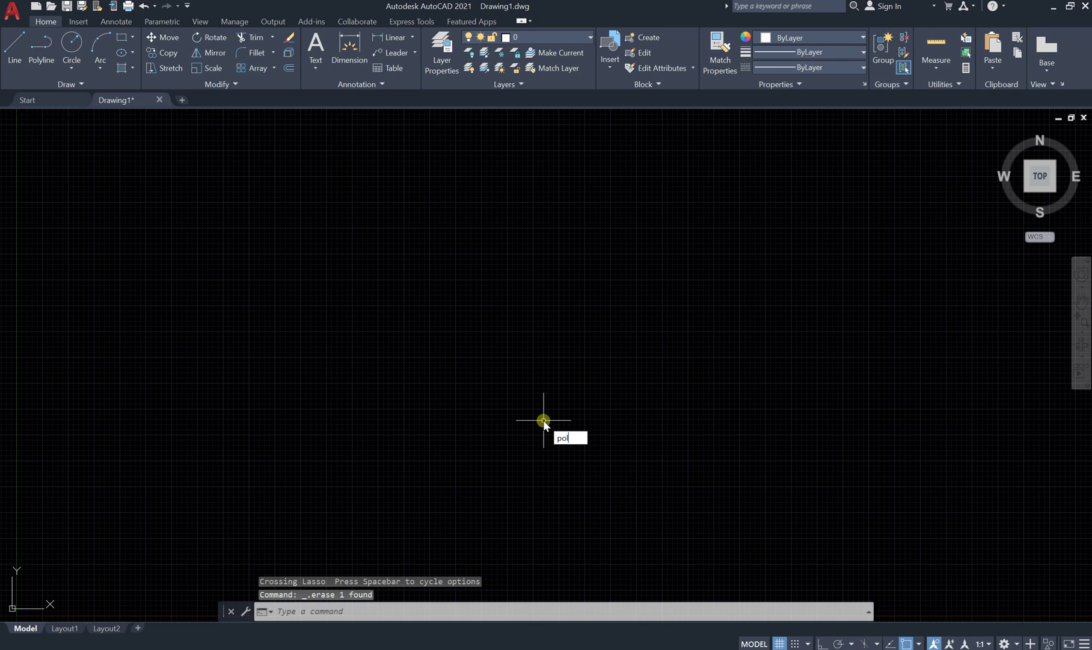
pyautogui.press('Down')
pyautogui.press('Return')
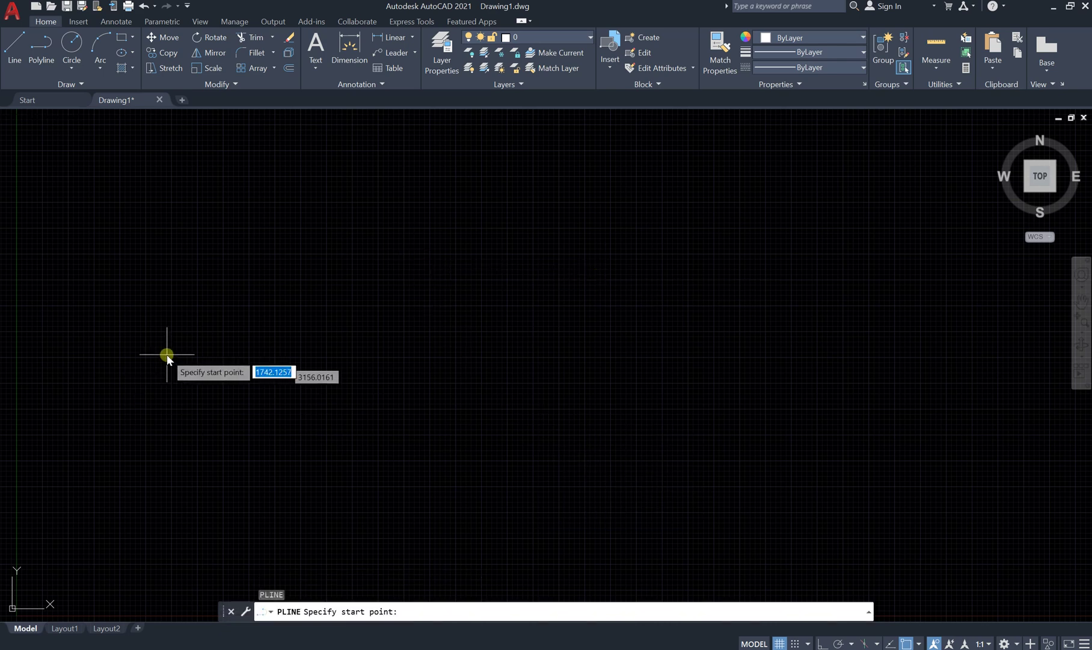
pyautogui.click(143, 272)
pyautogui.click(429, 200)
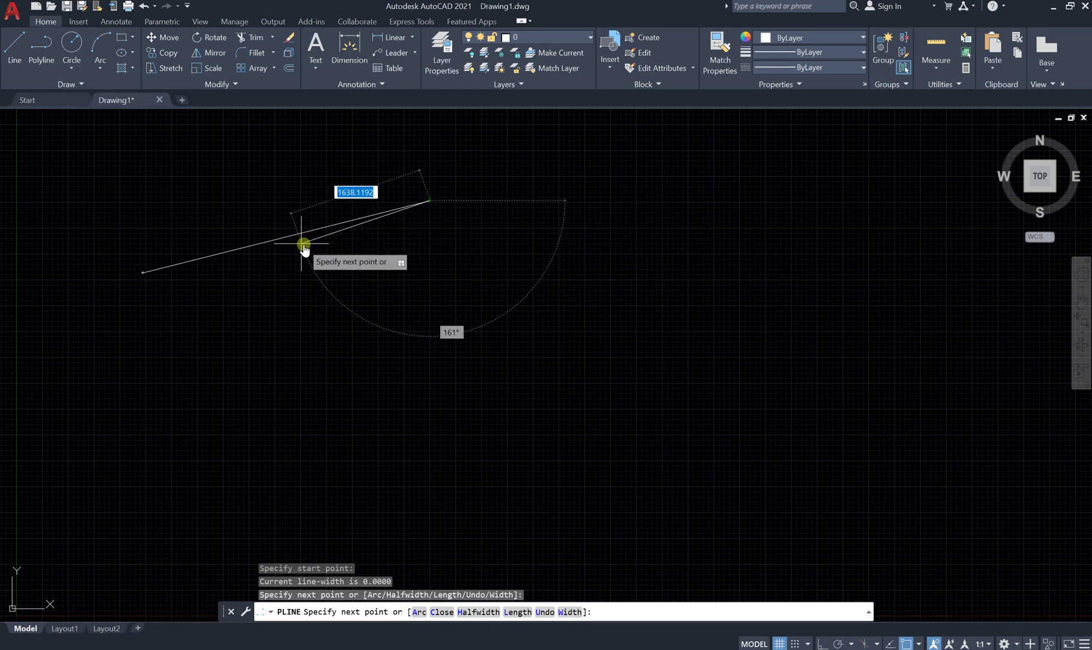
# Use the polyline's Width option to set a starting width of 0 and an ending width of 2.5
pyautogui.scroll(5, 277, 240)
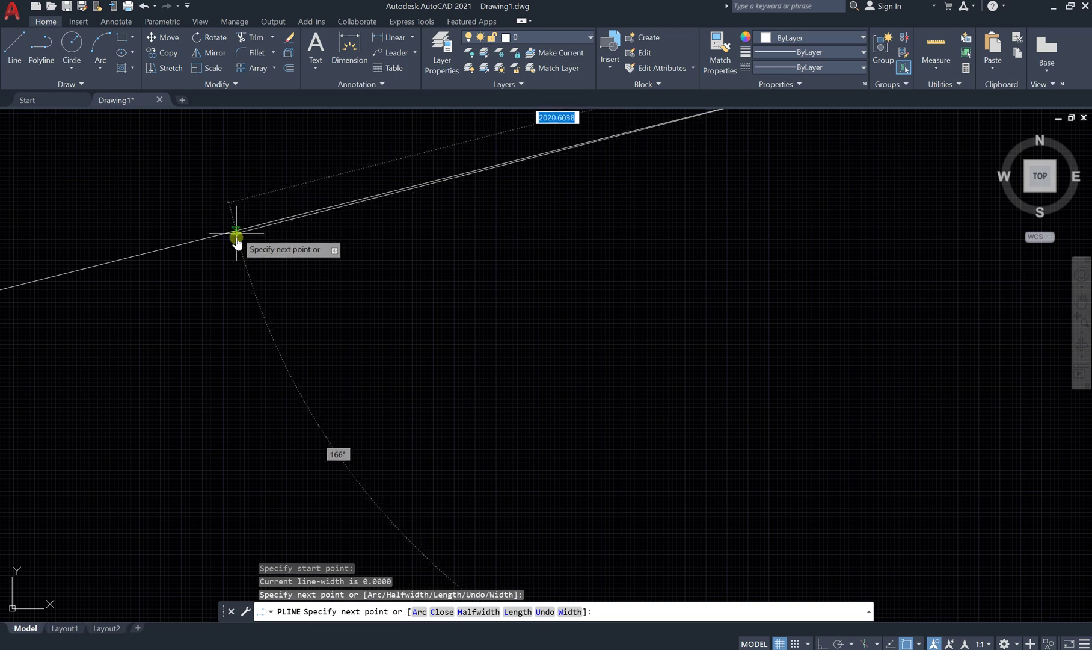
pyautogui.scroll(-5, 239, 235)
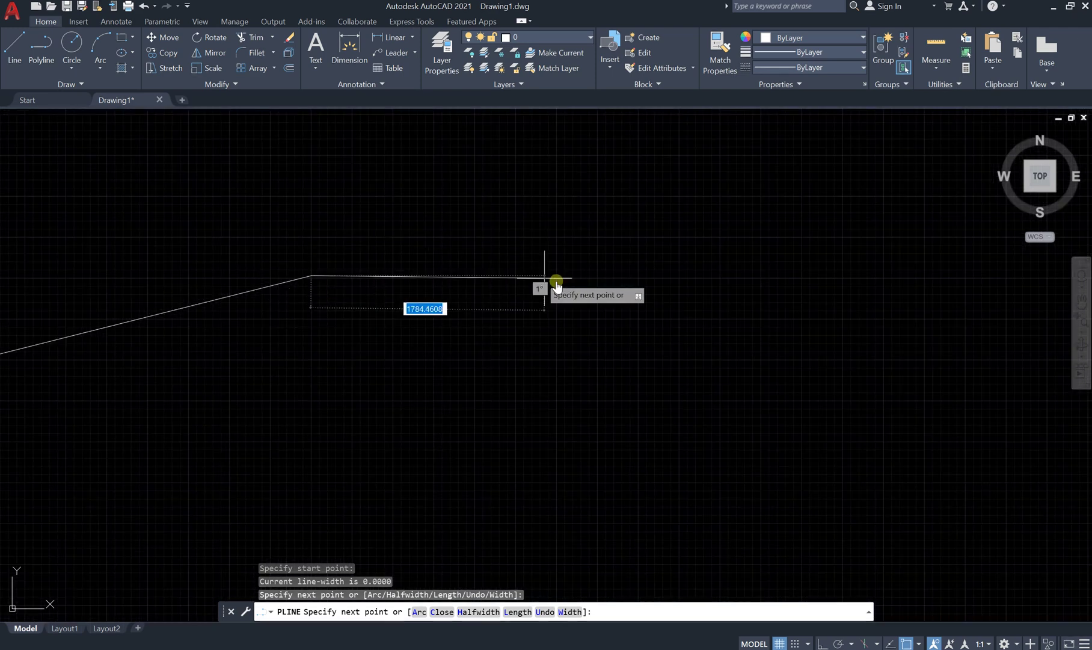
pyautogui.scroll(4, 549, 270)
pyautogui.scroll(-2, 610, 276)
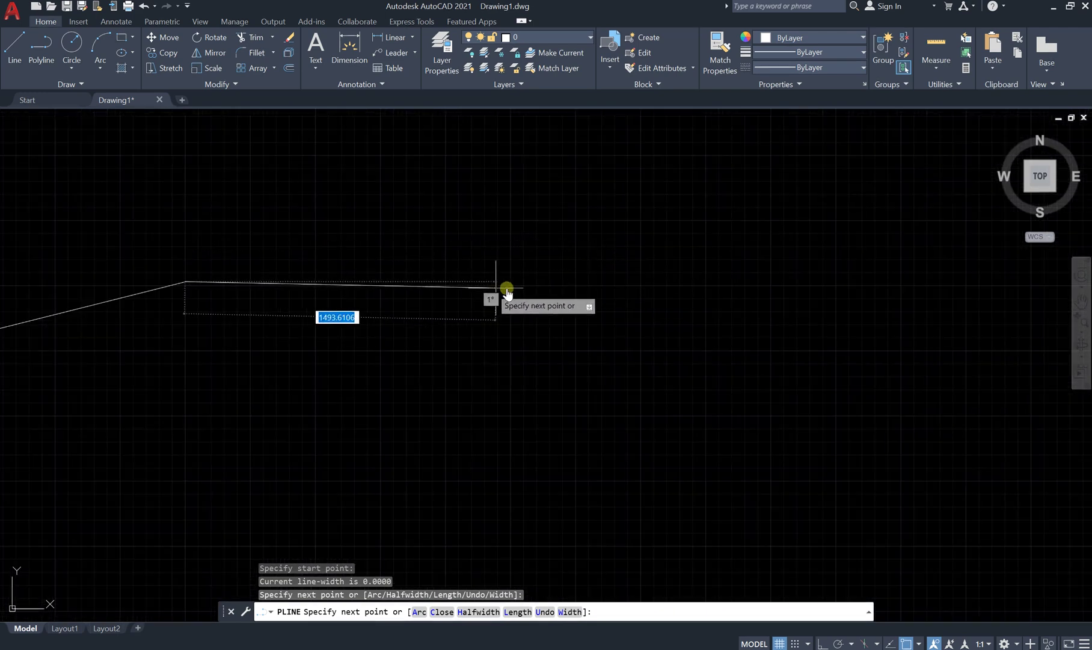
pyautogui.scroll(2, 520, 292)
pyautogui.scroll(-4, 587, 288)
pyautogui.scroll(2, 536, 282)
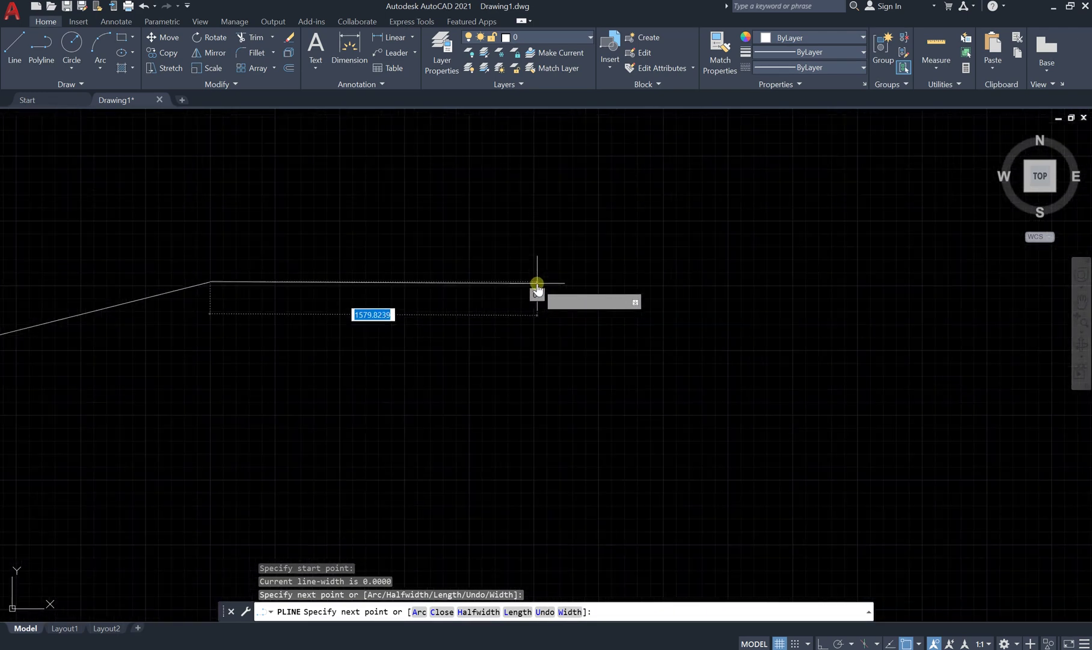
pyautogui.click(570, 612)
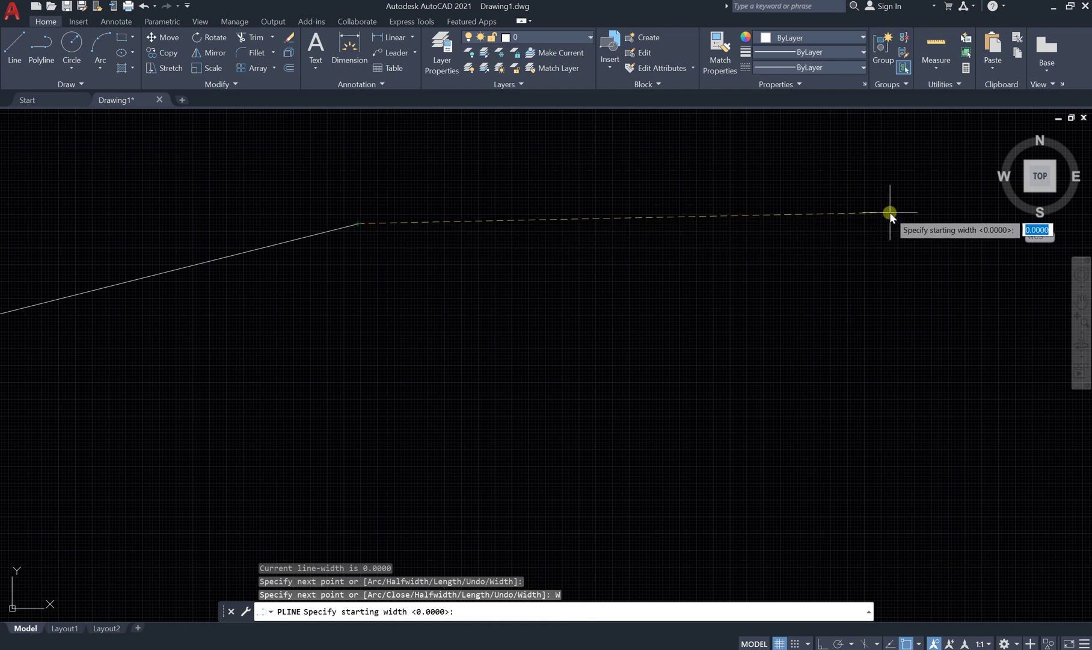
pyautogui.scroll(-2, 663, 273)
pyautogui.scroll(-2, 744, 247)
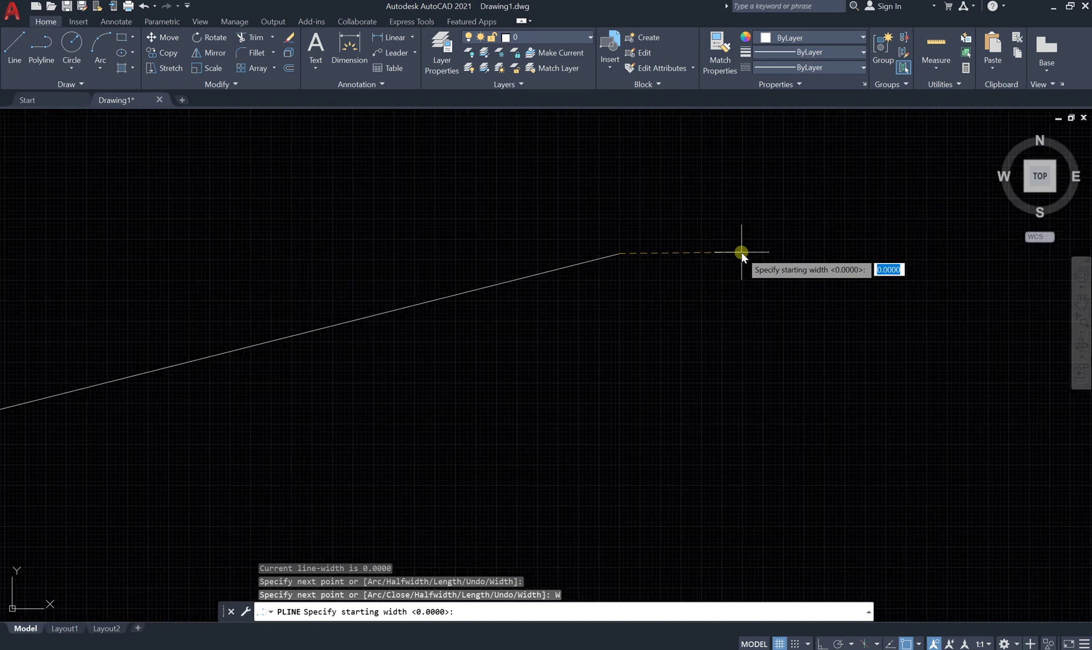
pyautogui.scroll(8, 813, 253)
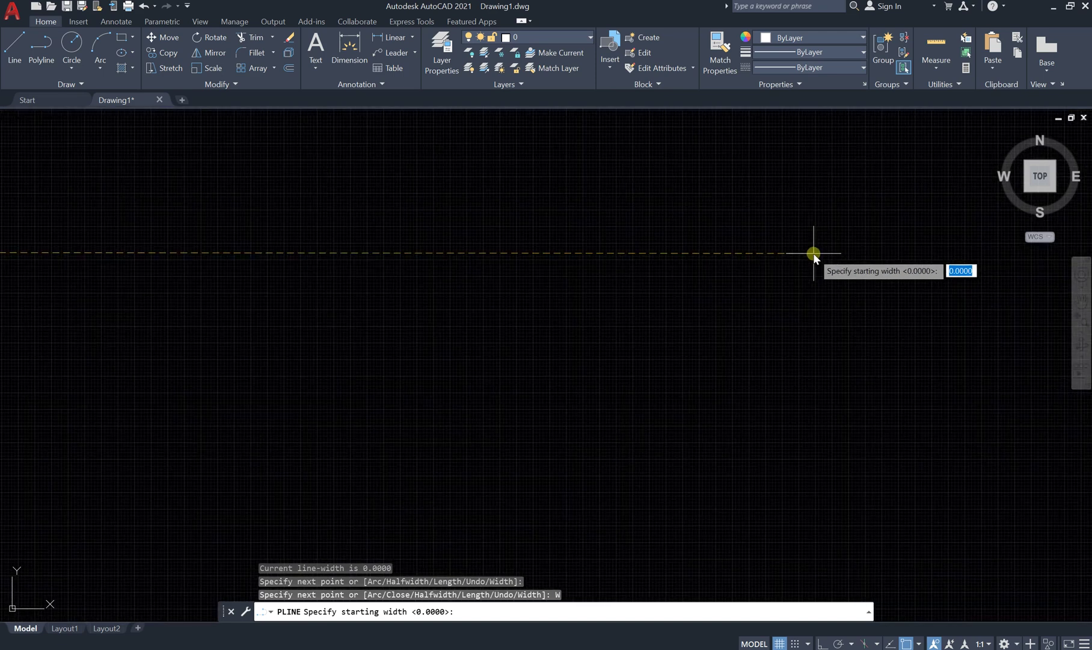
pyautogui.scroll(-2, 710, 268)
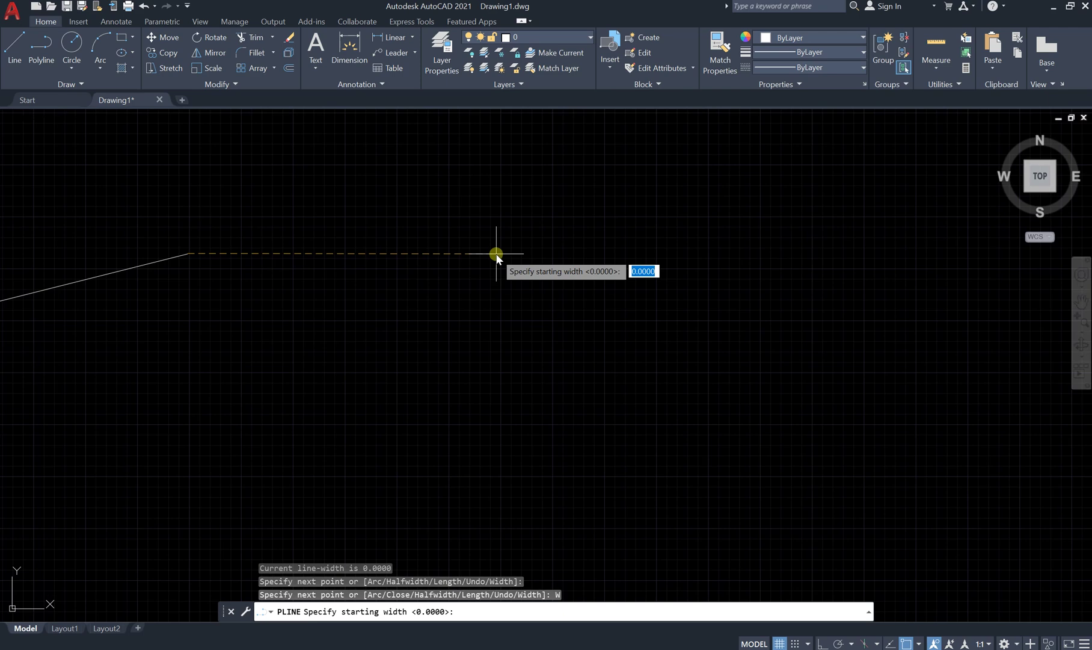
pyautogui.write('0')
pyautogui.press('Return')
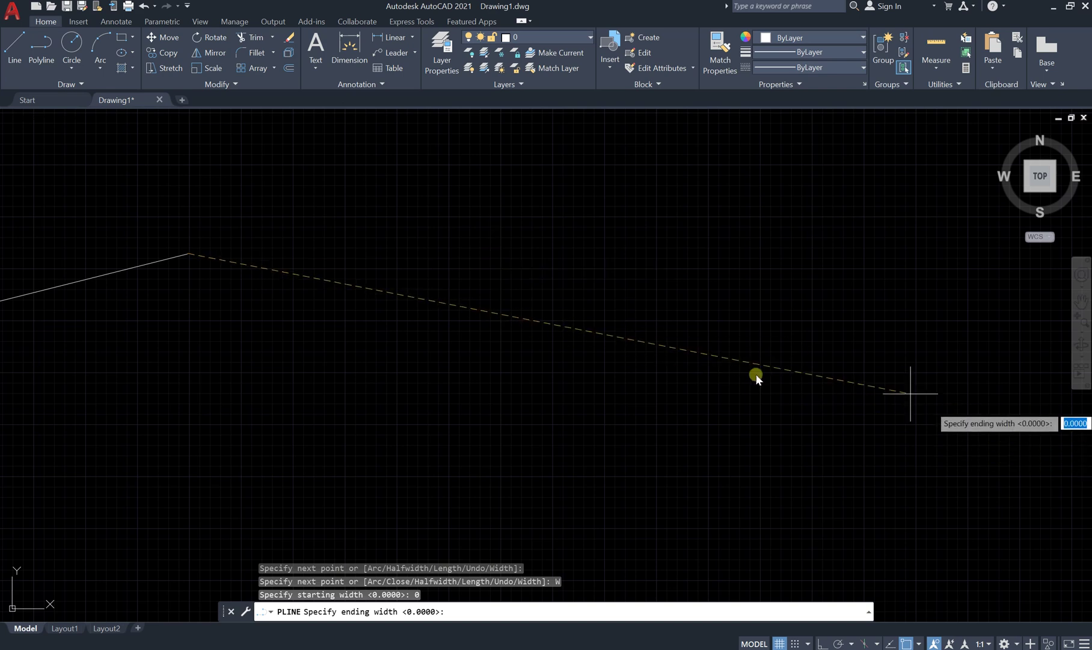
pyautogui.write('2.5')
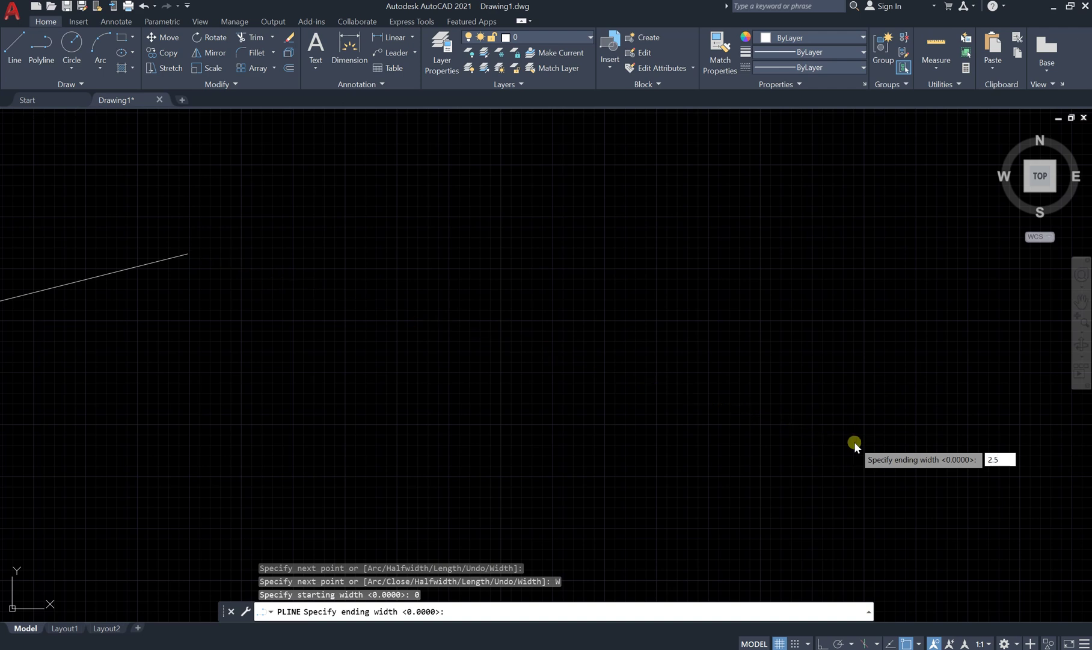
pyautogui.press('Return')
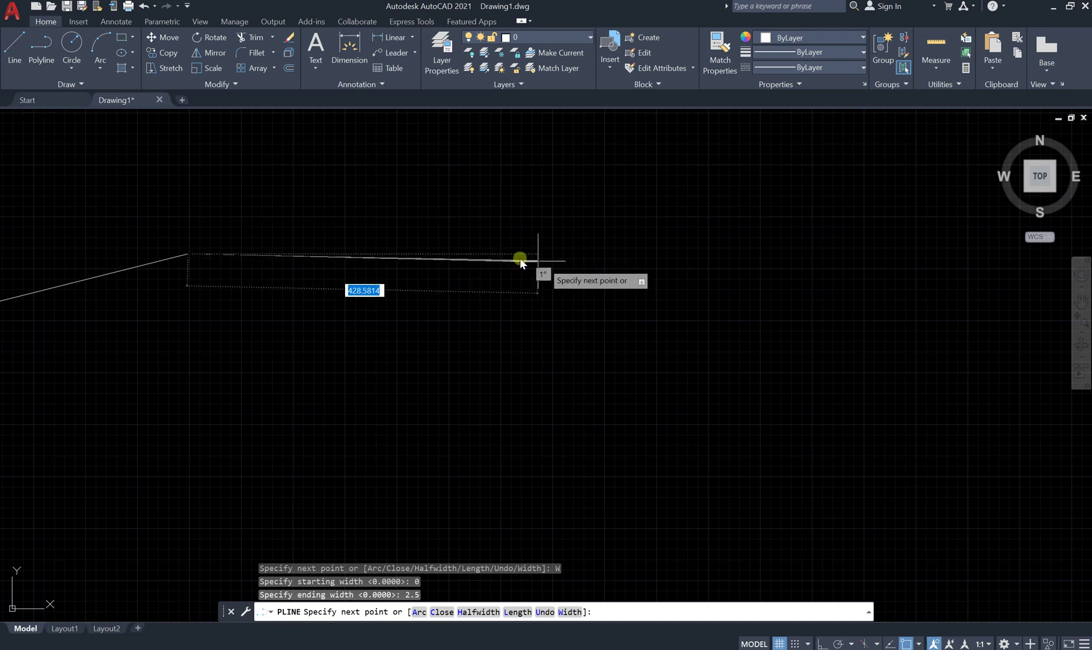
# Draw one tapered segment from the end of the thin segment, running nearly horizontally to the right, and end the polyline
pyautogui.scroll(8, 337, 257)
pyautogui.scroll(-3, 942, 292)
pyautogui.scroll(6, 269, 251)
pyautogui.scroll(-2, 437, 256)
pyautogui.moveTo(324, 254); pyautogui.dragTo(596, 294, button='middle')
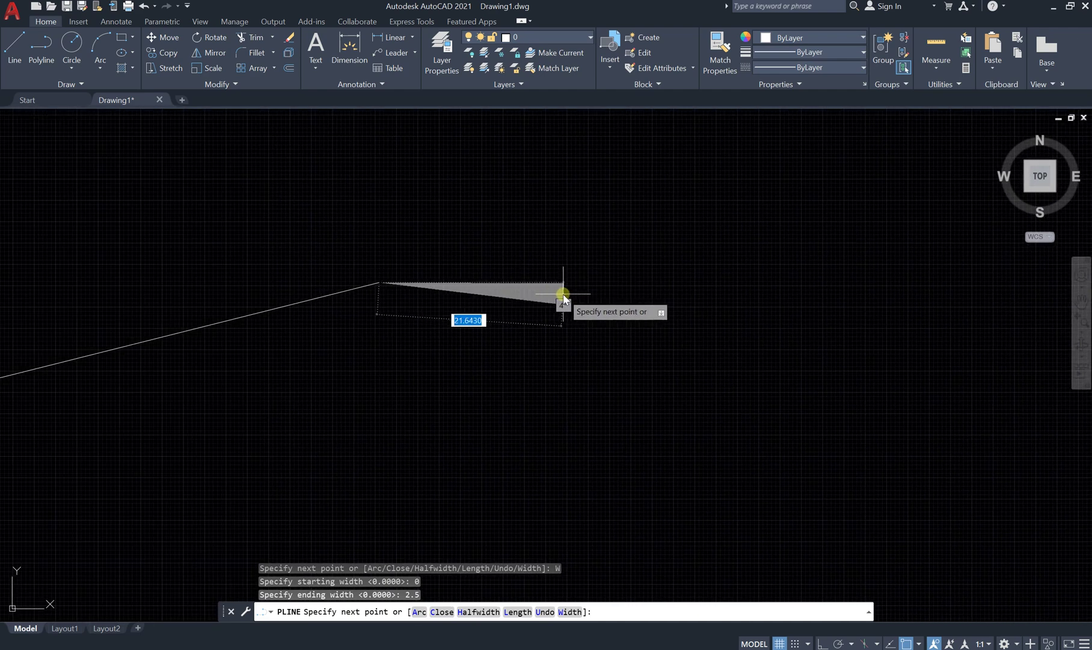
pyautogui.scroll(4, 565, 294)
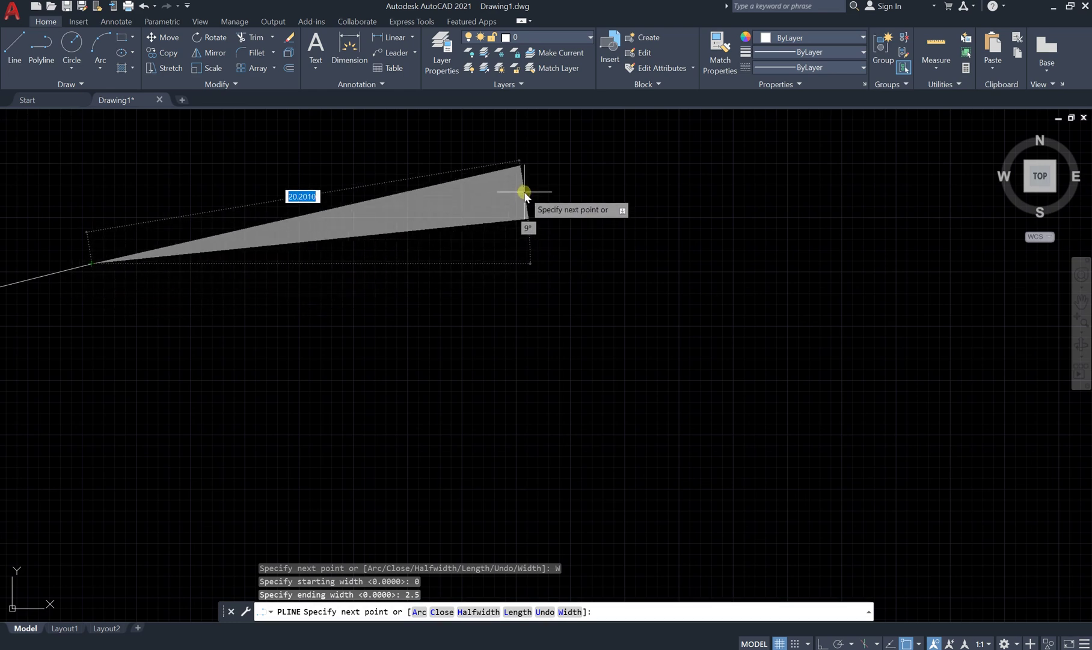
pyautogui.click(723, 237)
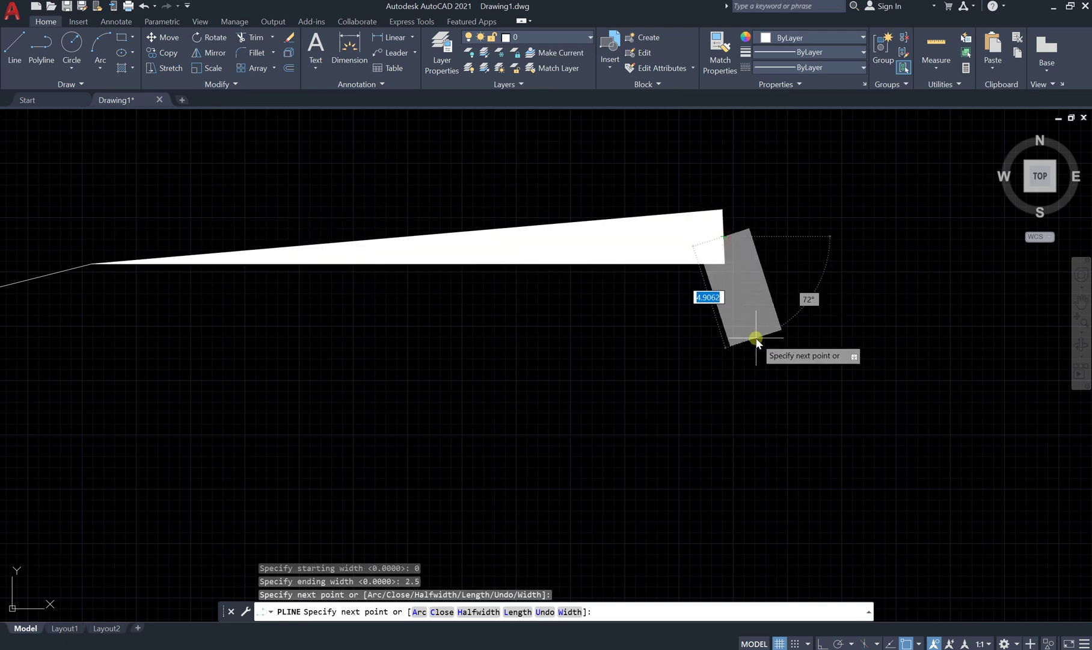
pyautogui.press('Escape')
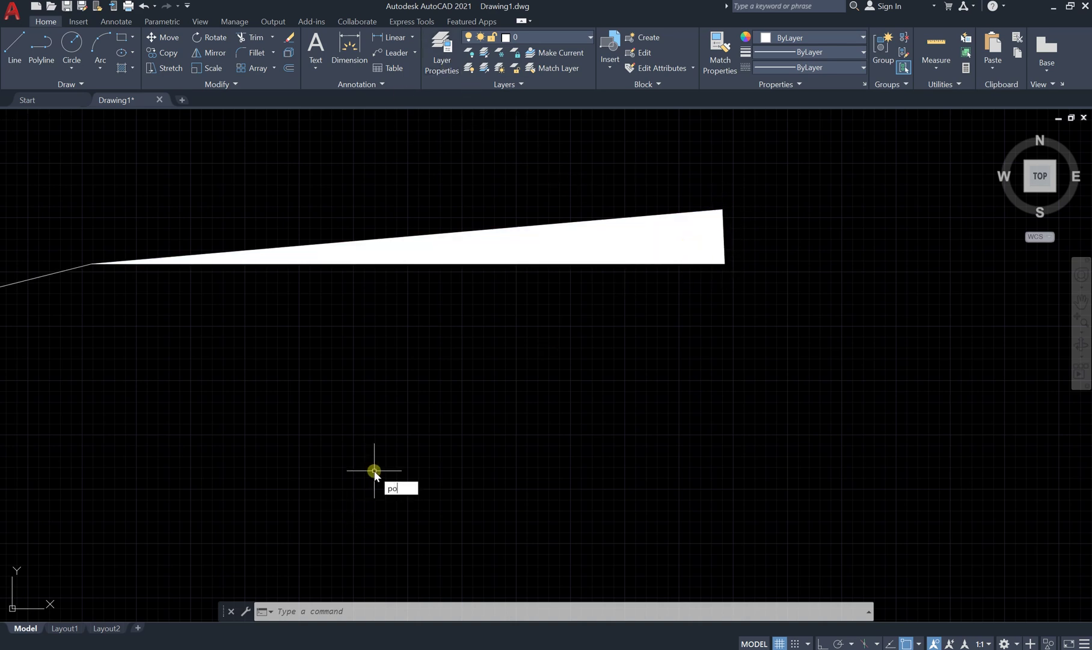
# Start a new polyline at the current 2.5 width and draw five thick zigzag segments below and around the tapered one
pyautogui.press('Down')
pyautogui.press('Down')
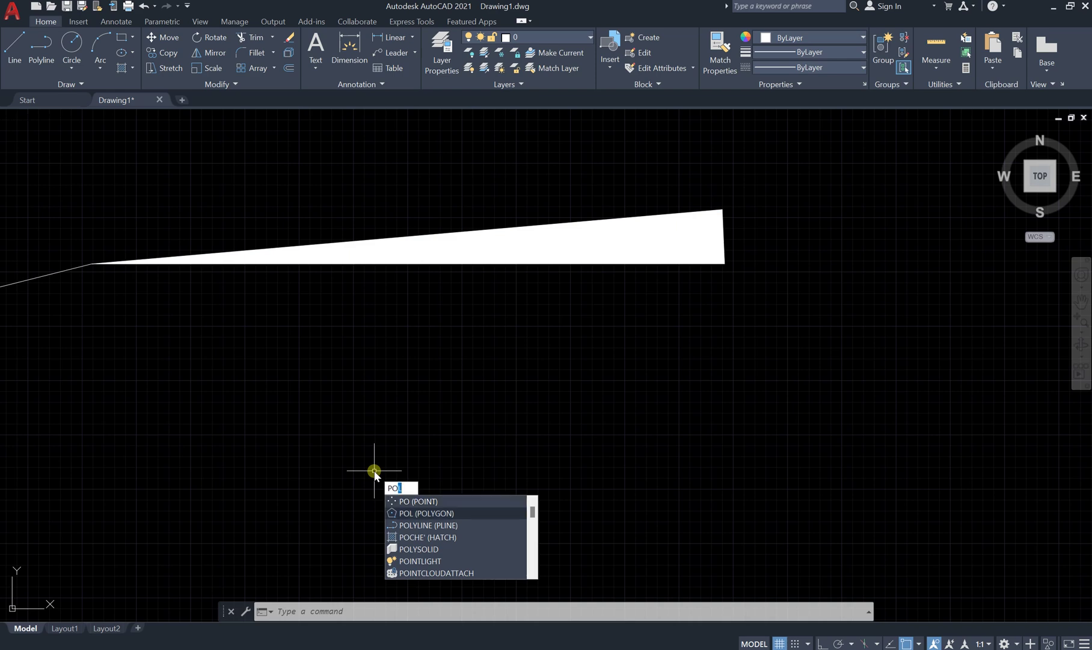
pyautogui.press('Return')
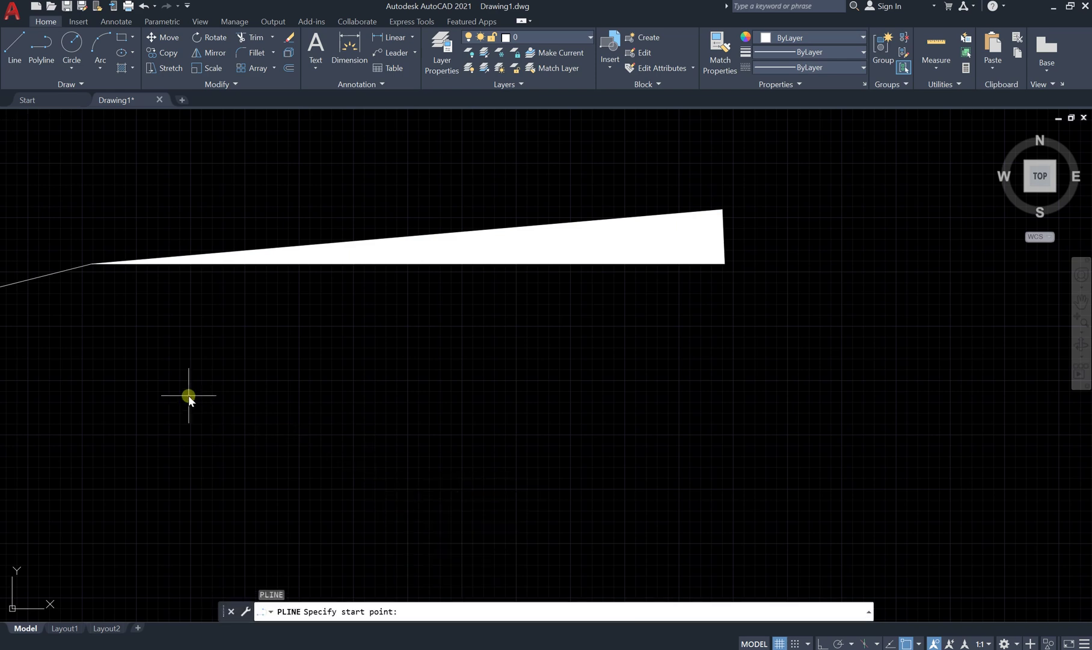
pyautogui.click(188, 395)
pyautogui.click(505, 340)
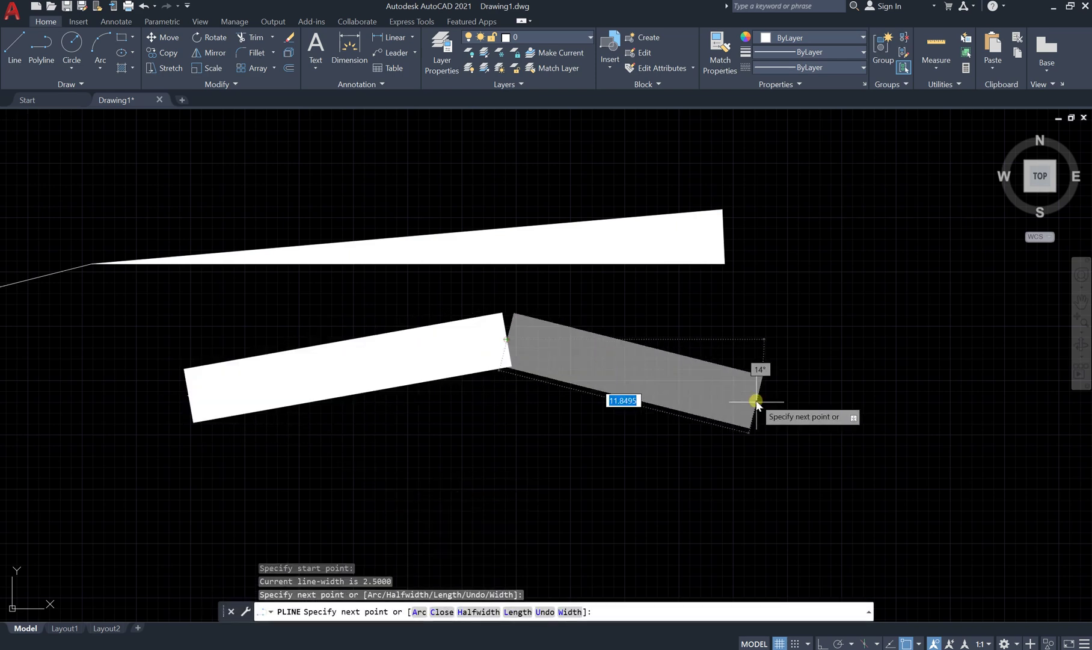
pyautogui.click(829, 439)
pyautogui.scroll(-4, 566, 324)
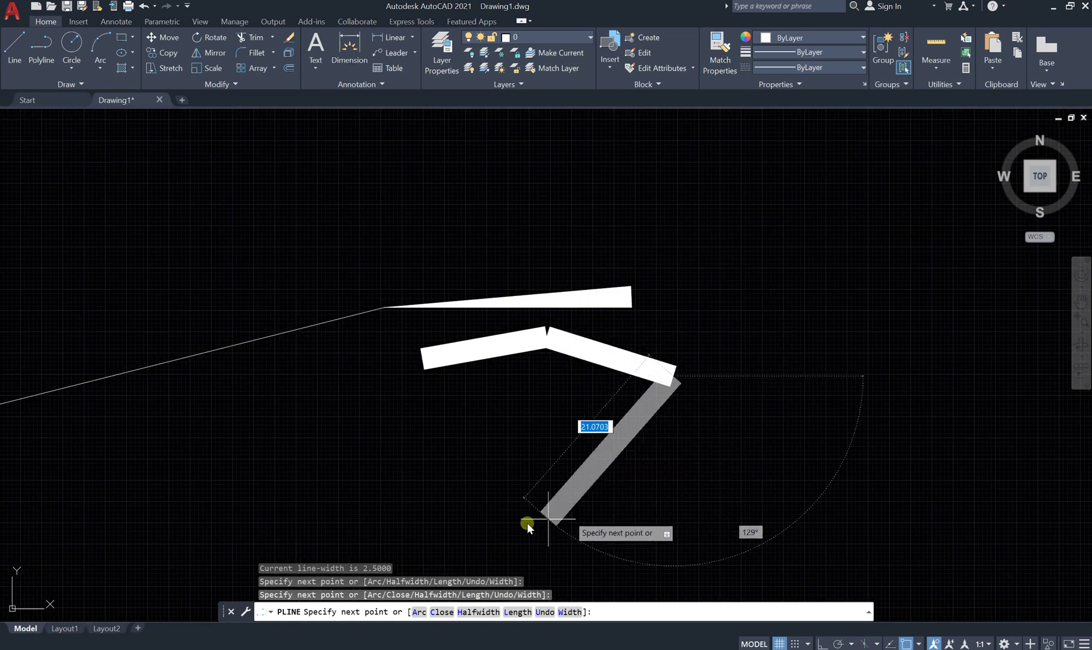
pyautogui.click(391, 519)
pyautogui.click(838, 468)
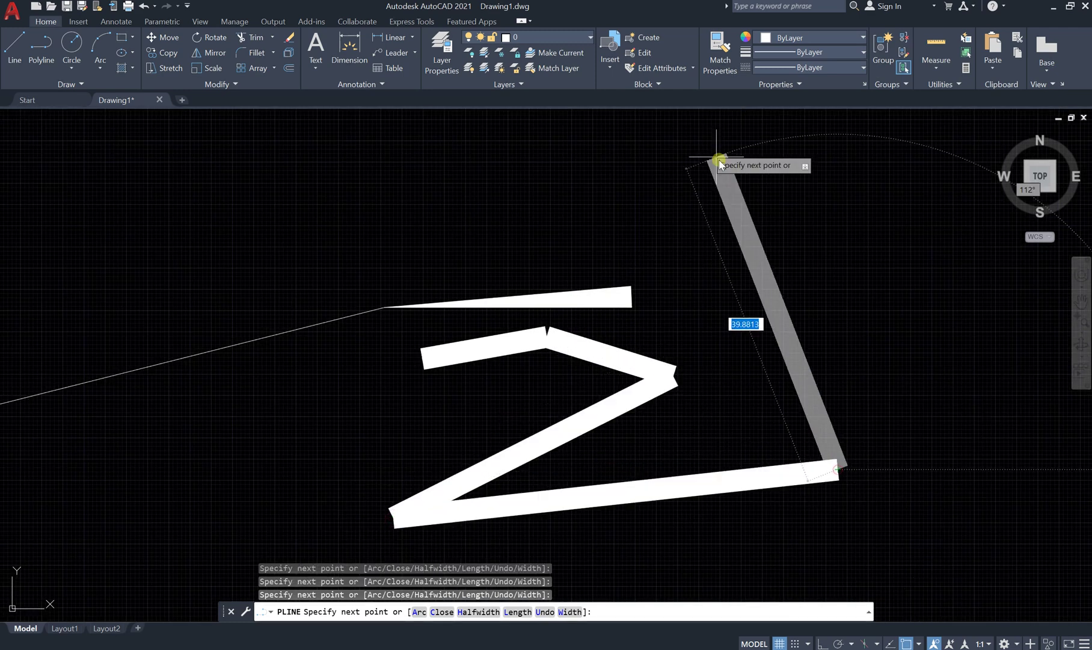
pyautogui.click(782, 203)
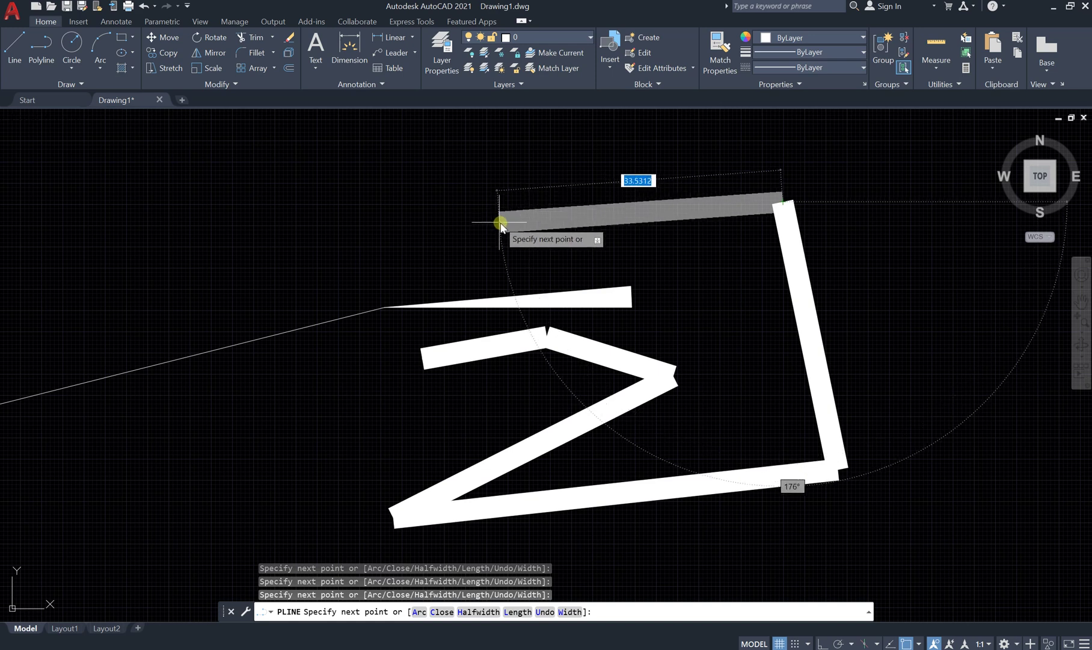
# Use the polyline's Width option to set both the starting and ending width to 0
pyautogui.click(570, 612)
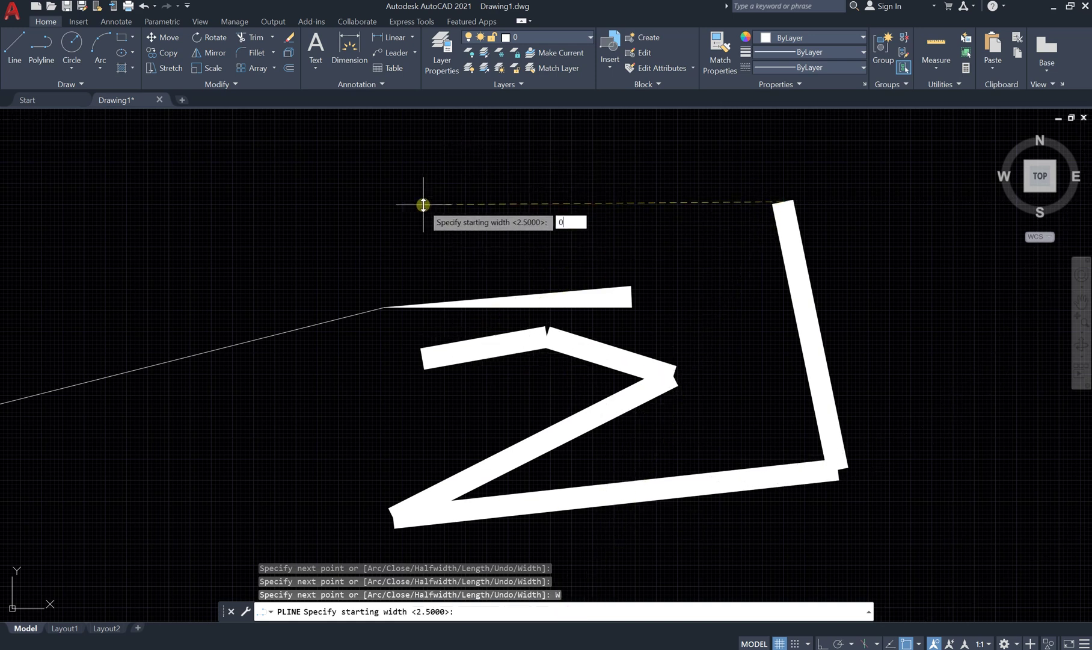
pyautogui.press('Return')
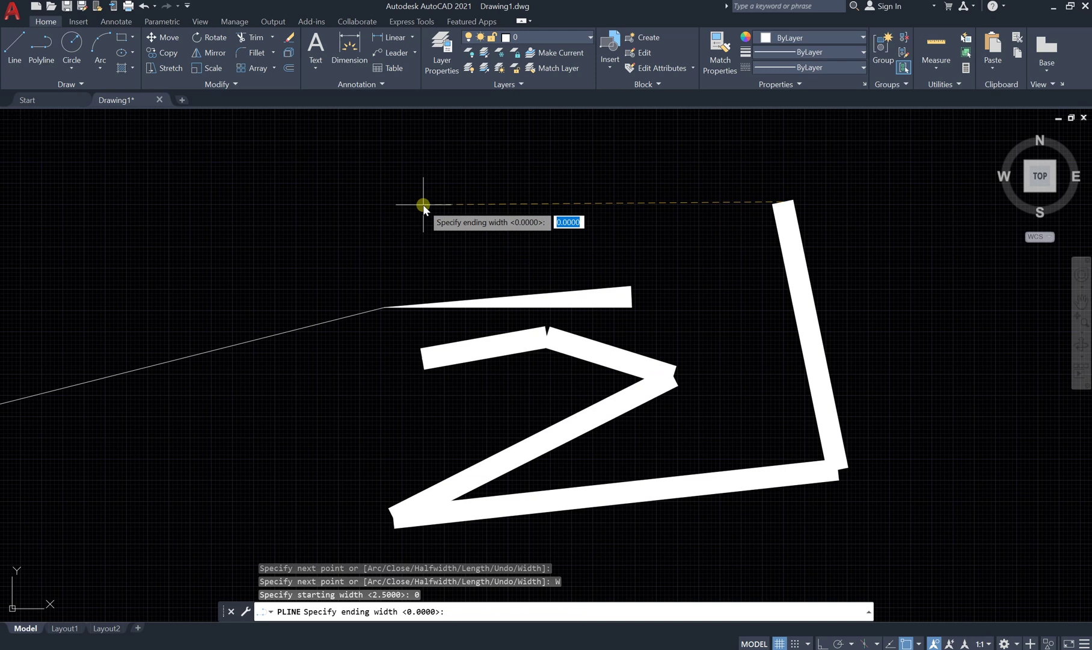
pyautogui.press('Return')
# Continue the polyline with nine thin segments looping left, down and back inside the thick outline, and end the polyline
pyautogui.click(382, 185)
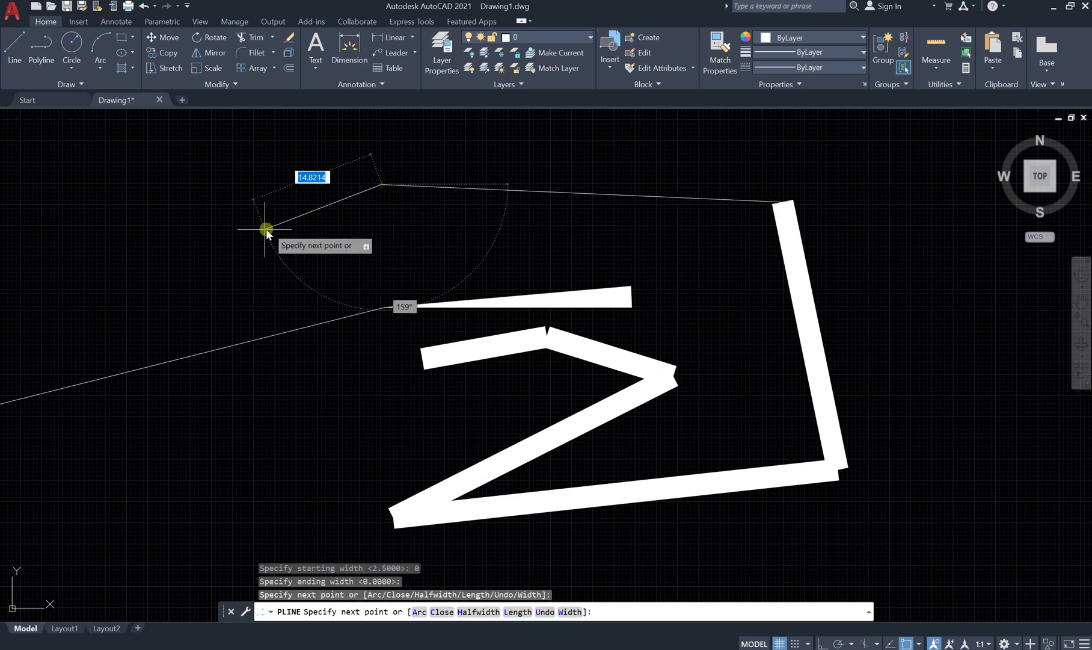
pyautogui.click(188, 244)
pyautogui.click(226, 424)
pyautogui.click(374, 429)
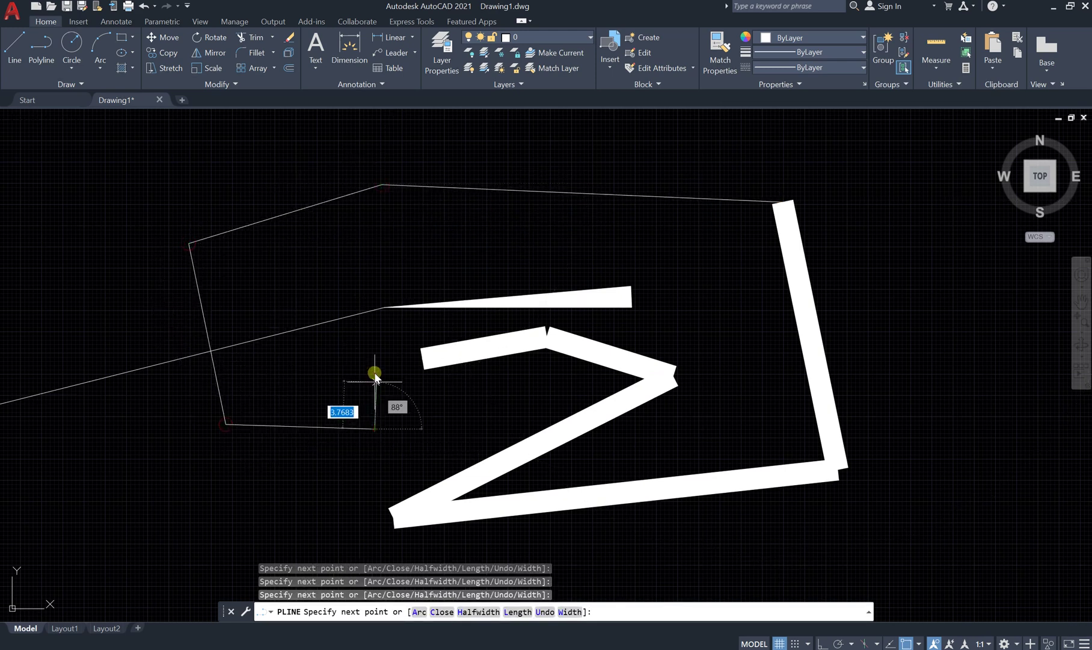
pyautogui.click(368, 274)
pyautogui.click(463, 243)
pyautogui.click(701, 268)
pyautogui.click(715, 373)
pyautogui.press('Escape')
# Select every object in the drawing and erase it all
pyautogui.hotkey('ctrl', 'a')
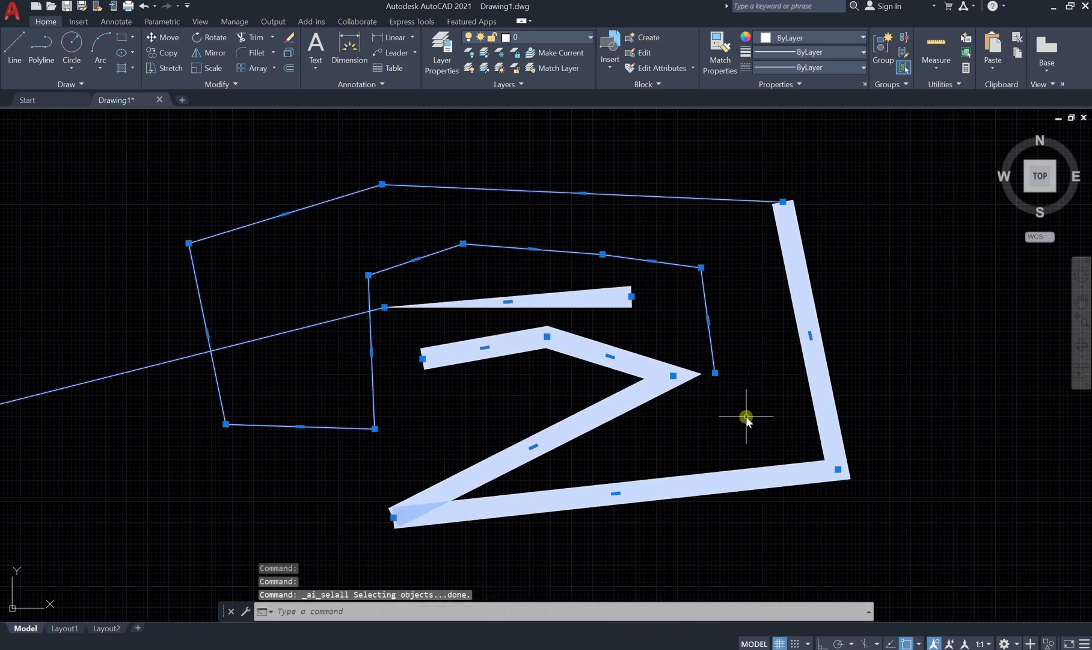
pyautogui.press('Delete')
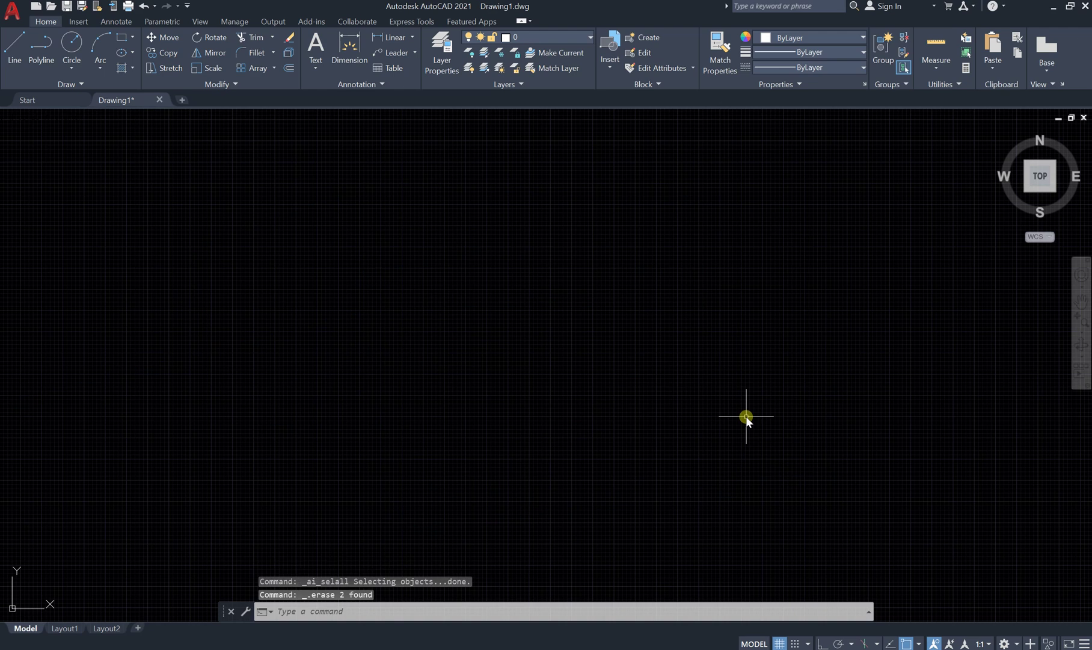
# Begin a new polyline with a nearly horizontal segment 50 units long, running to the right
pyautogui.click(57, 54)
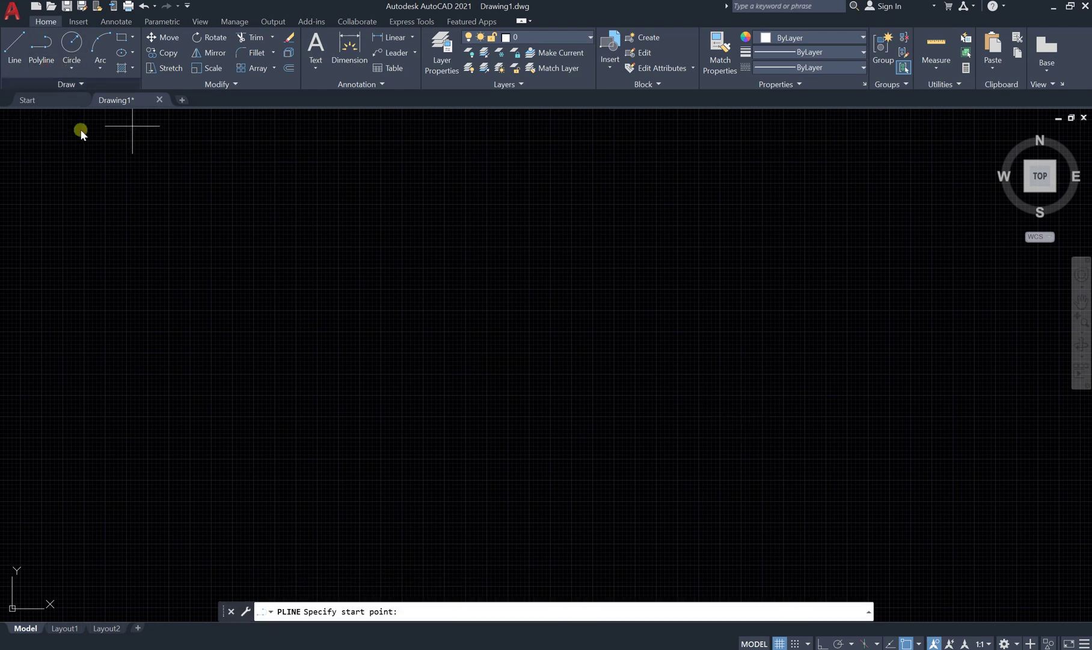
pyautogui.click(312, 266)
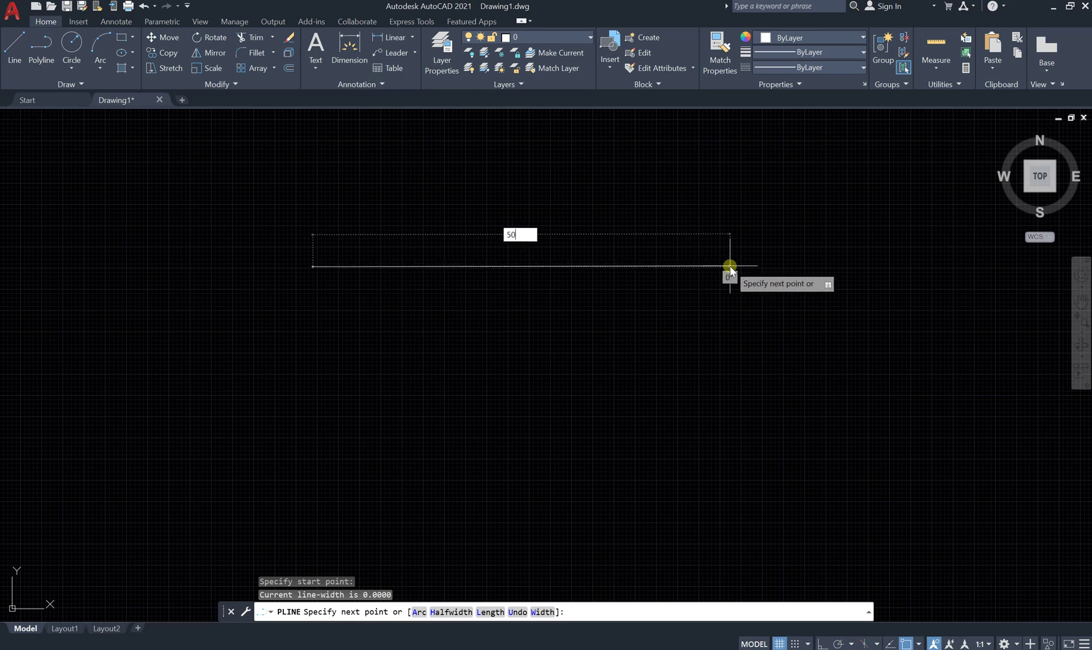
pyautogui.press('Return')
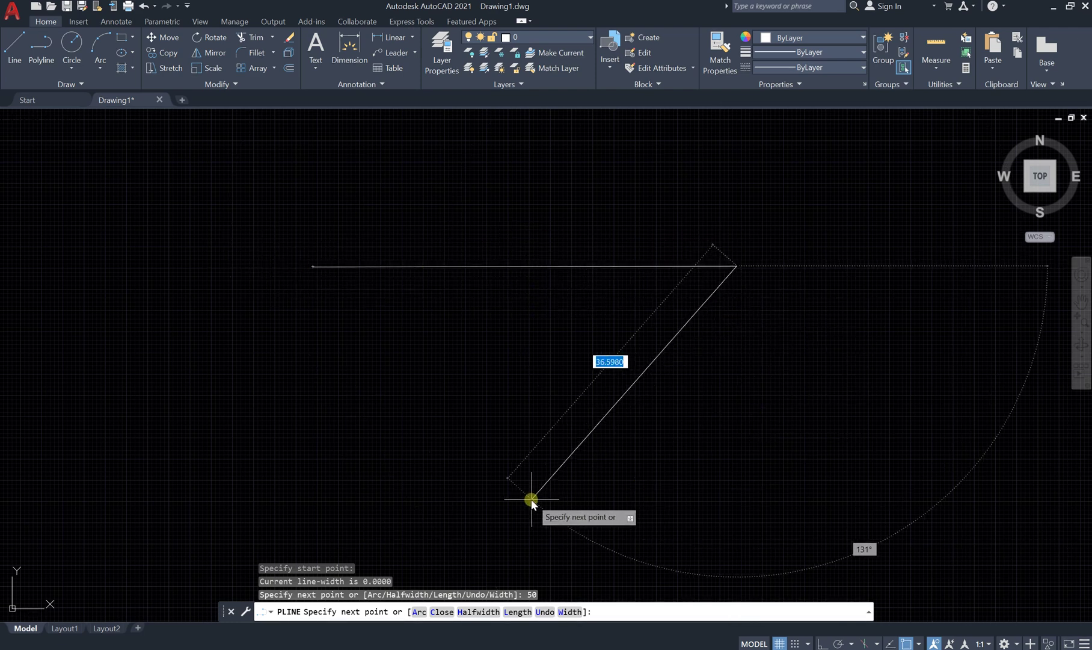
# Use the polyline's Length option to extend it by 50 units in the direction of the previous segment
pyautogui.click(519, 613)
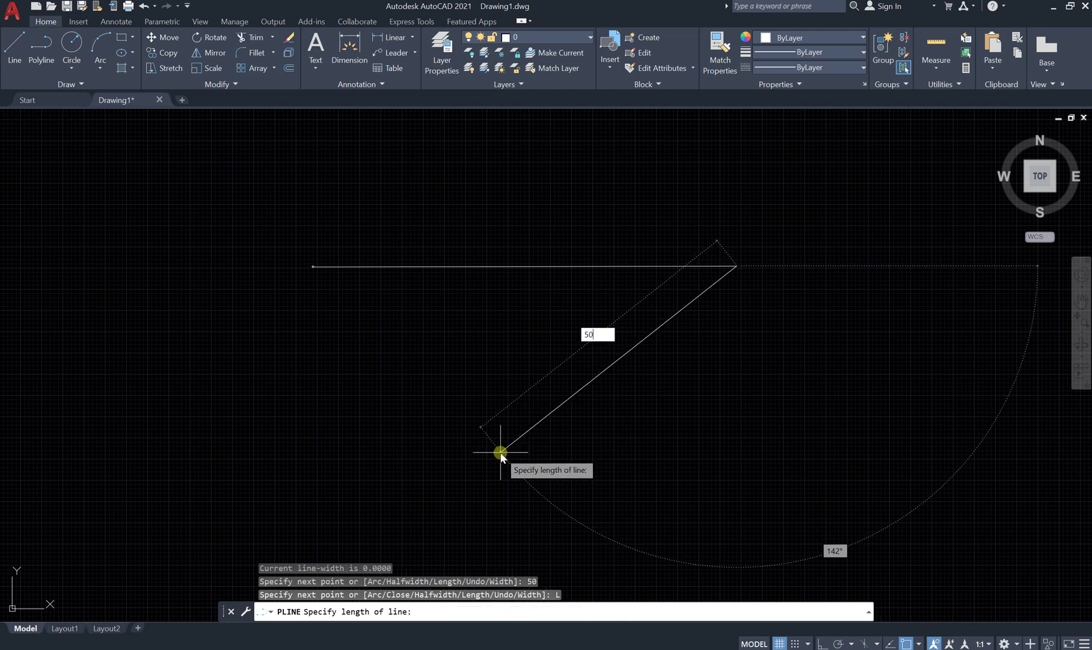
pyautogui.write('50')
pyautogui.press('Return')
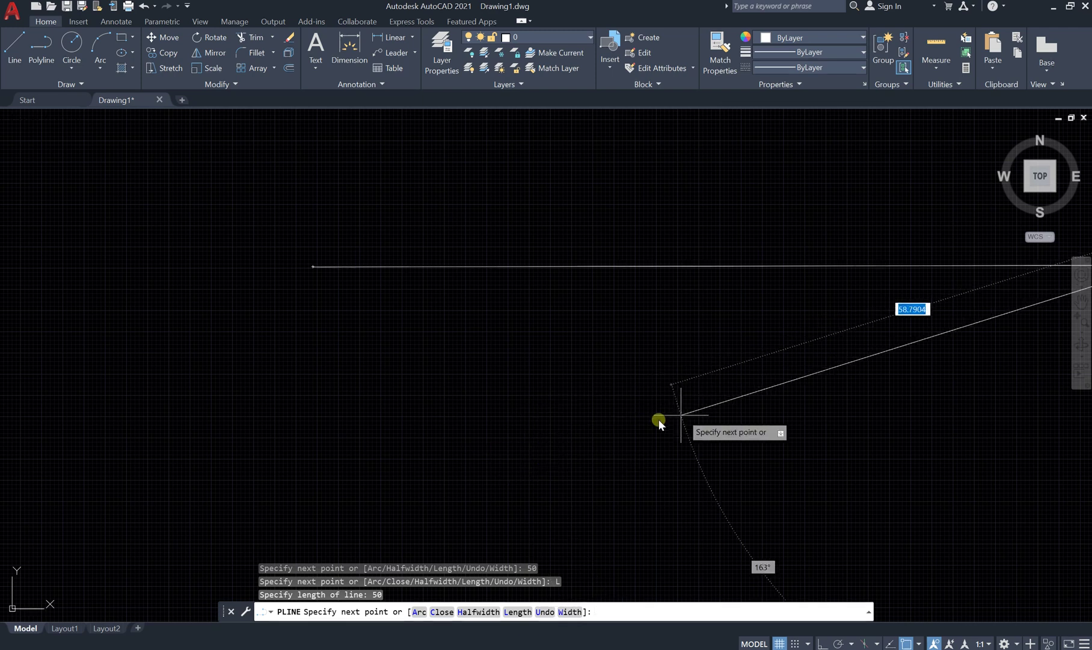
pyautogui.scroll(-5, 505, 452)
pyautogui.scroll(4, 601, 454)
pyautogui.scroll(2, 654, 455)
pyautogui.scroll(-2, 548, 442)
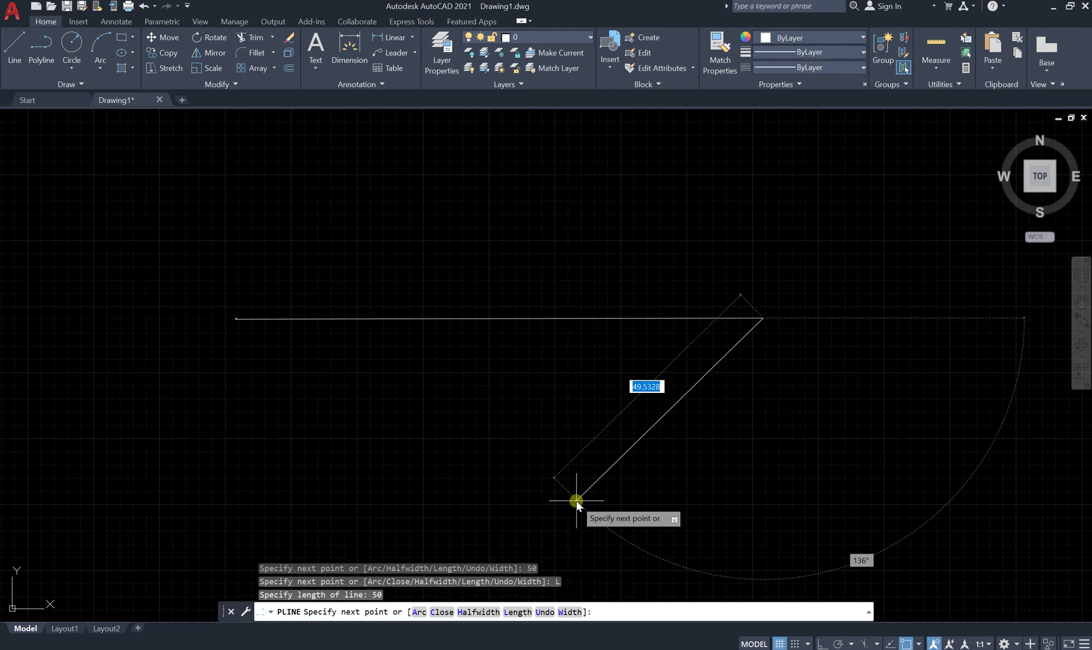
# Add a 50-unit segment diagonally down to the left and a 30-unit segment up to the left, and end the polyline
pyautogui.press('Return')
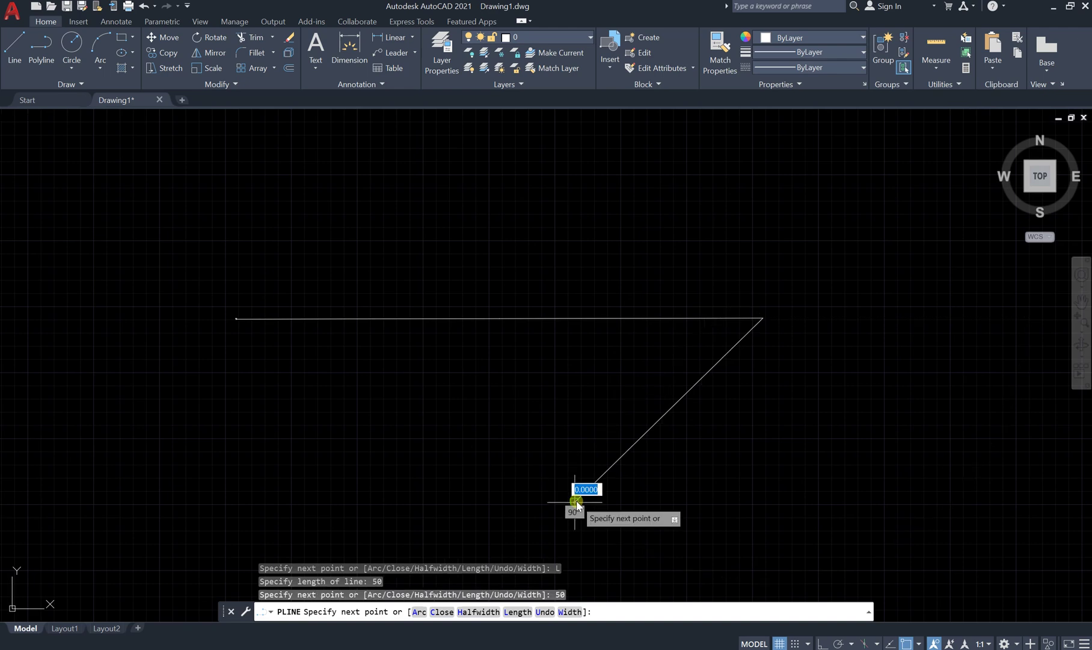
pyautogui.scroll(2, 577, 504)
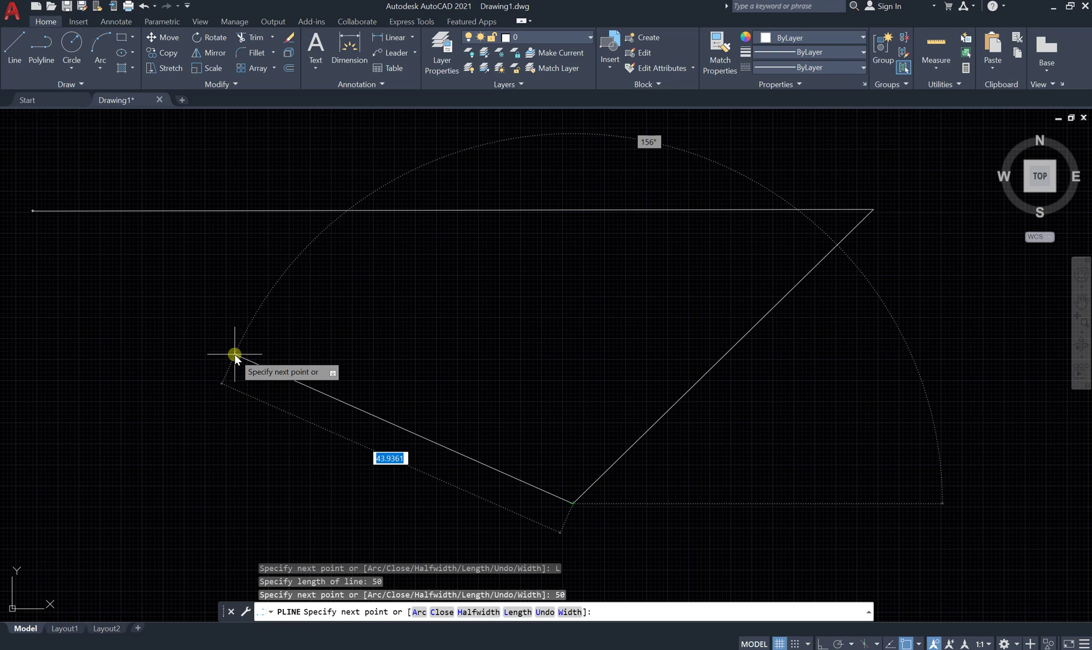
pyautogui.press('Return')
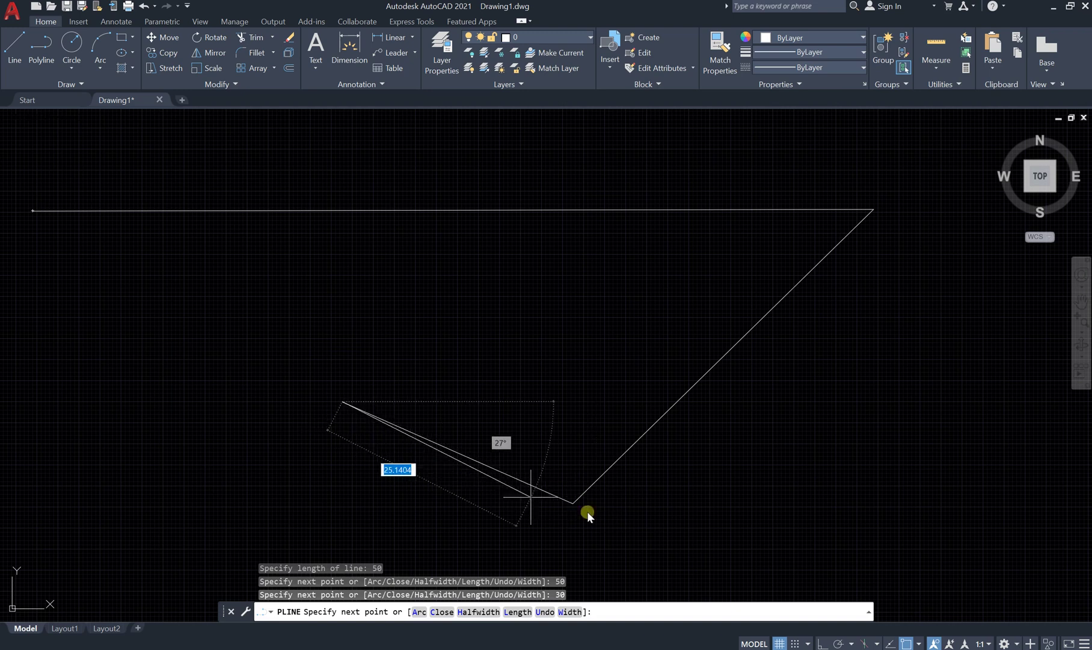
pyautogui.scroll(-2, 457, 415)
pyautogui.scroll(-2, 458, 415)
pyautogui.scroll(2, 412, 453)
pyautogui.press('Escape')
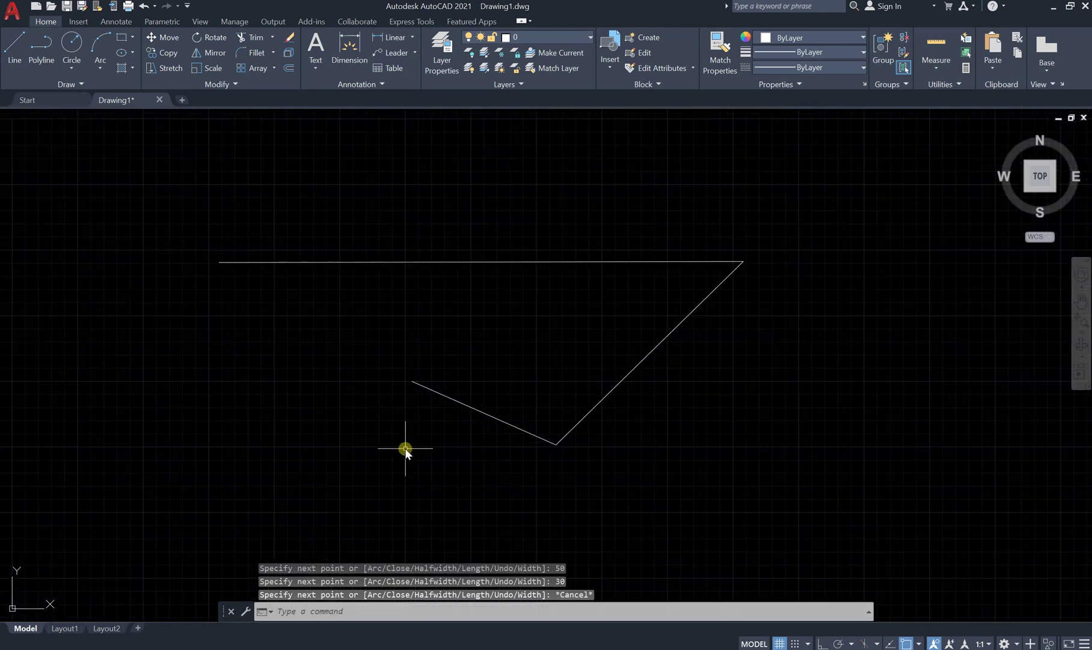
# Select the whole polyline drawn with the Length option using a crossing window and erase it
pyautogui.click(790, 215)
pyautogui.click(57, 547)
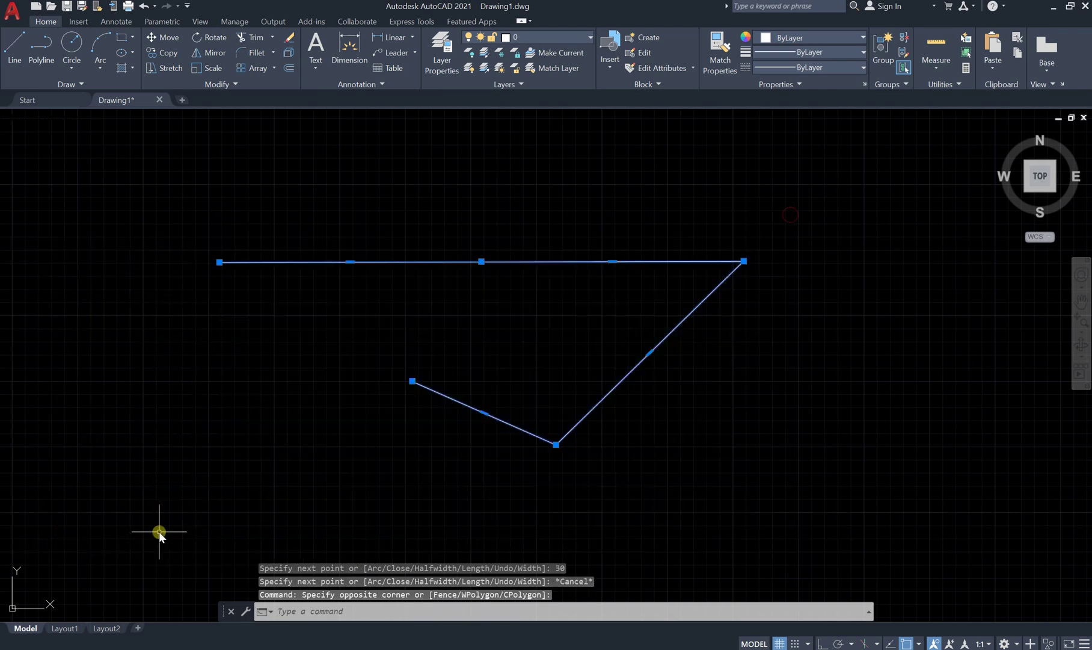
pyautogui.press('Delete')
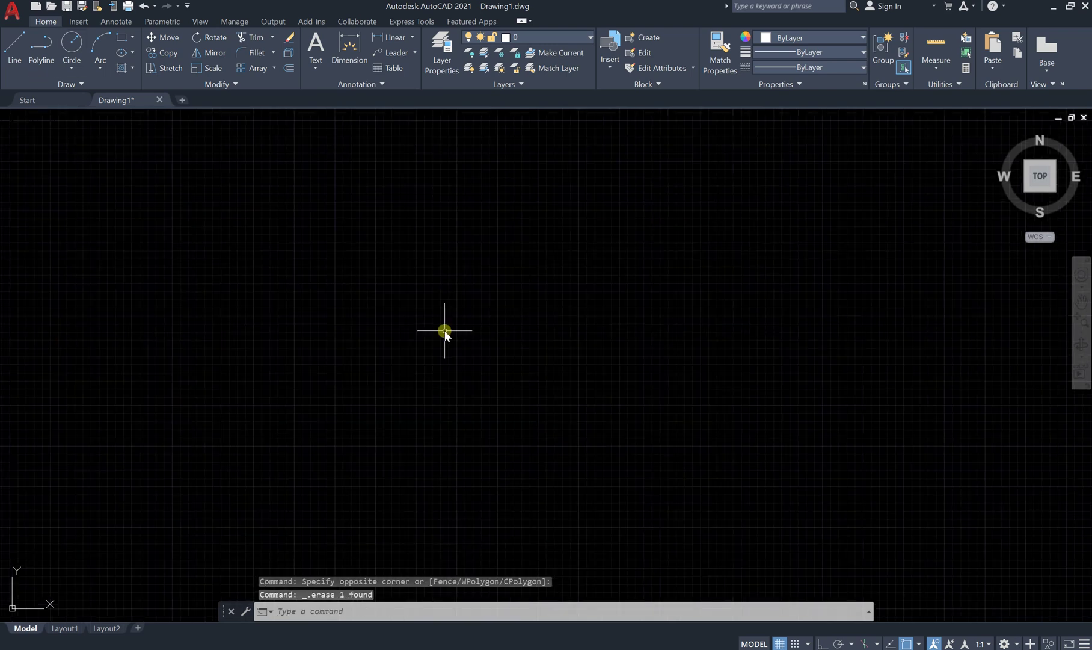